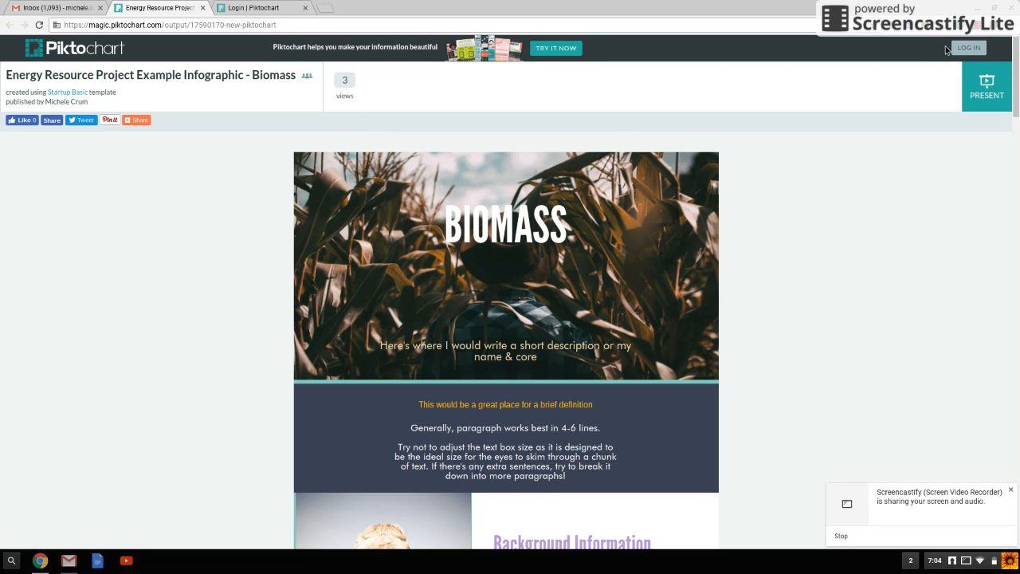
Sign in to Piktochart with Google and create an infographic from the free Startup Basic template
left_click(254, 8)
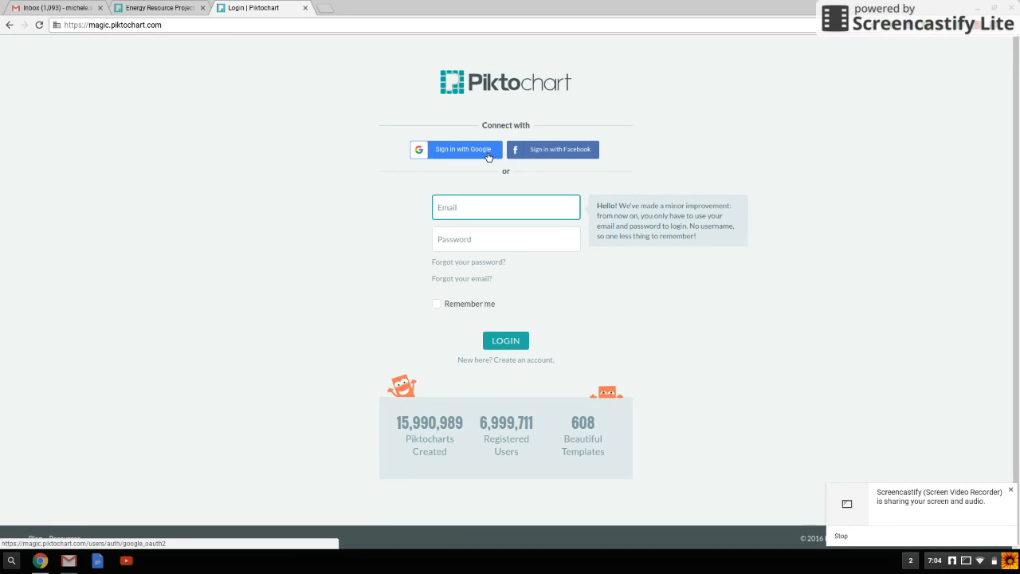
left_click(487, 156)
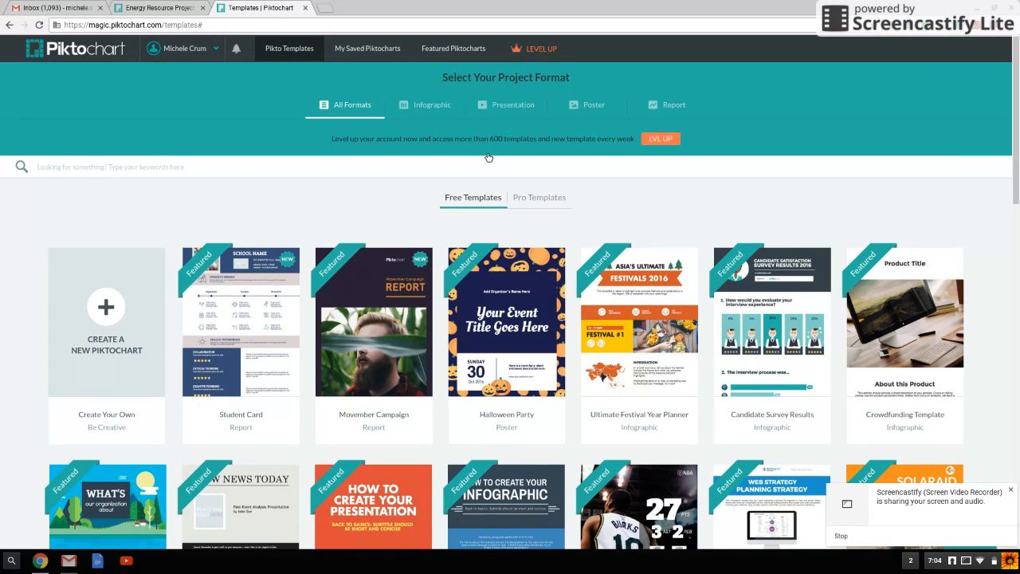
scroll(1017, 179, "down", 3)
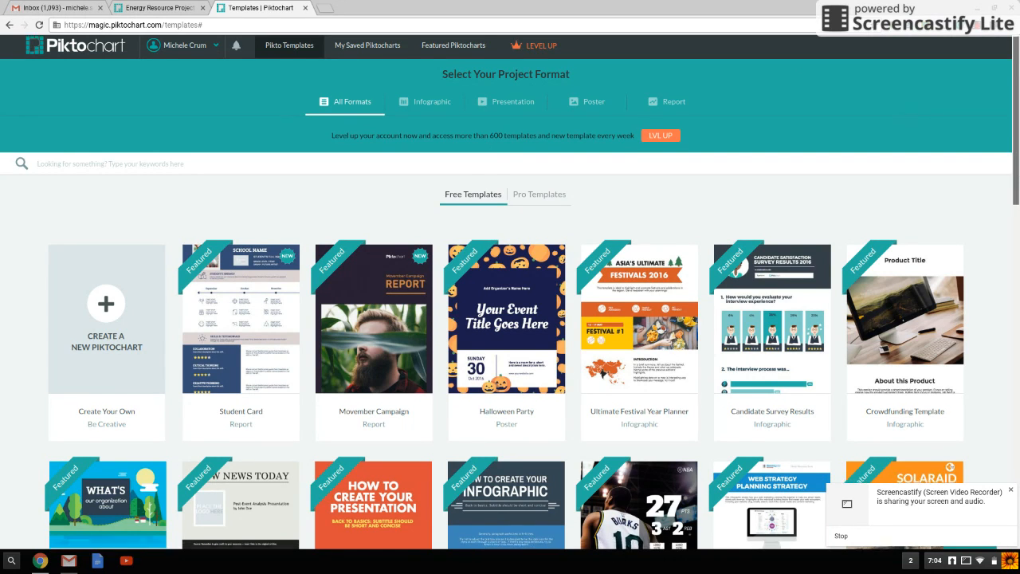
scroll(510, 292, "down", 3)
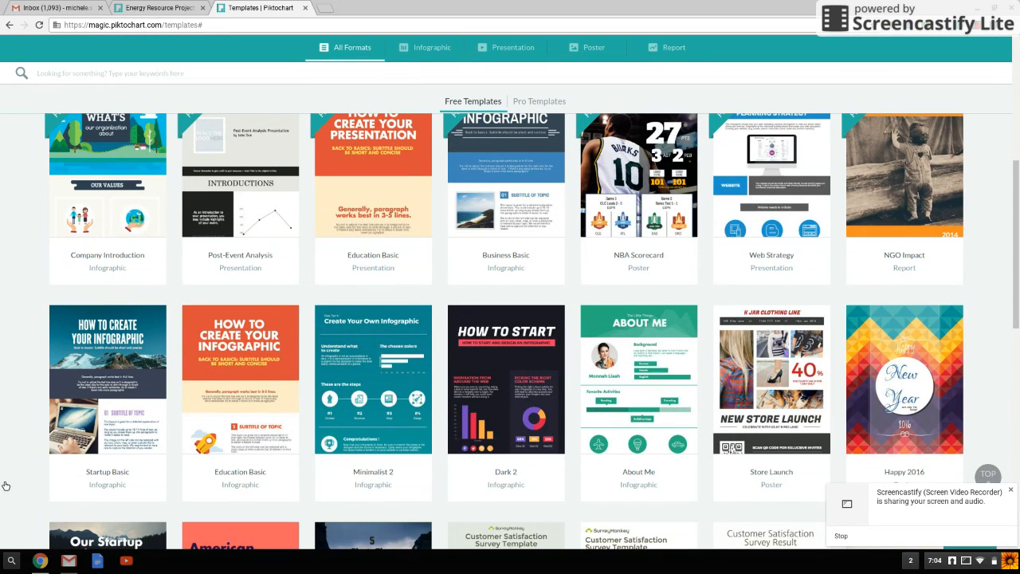
mouse_move(88, 364)
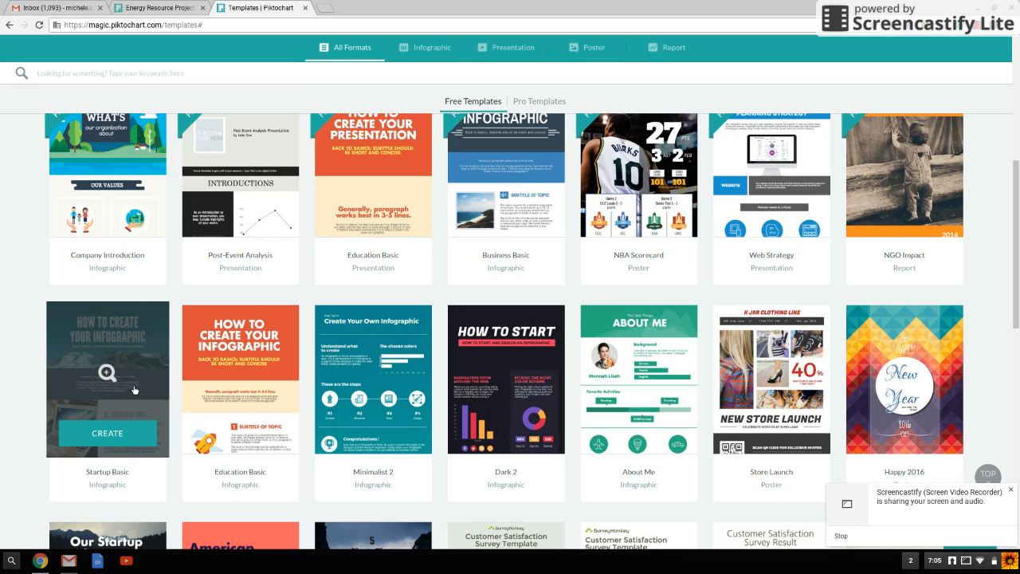
left_click(116, 435)
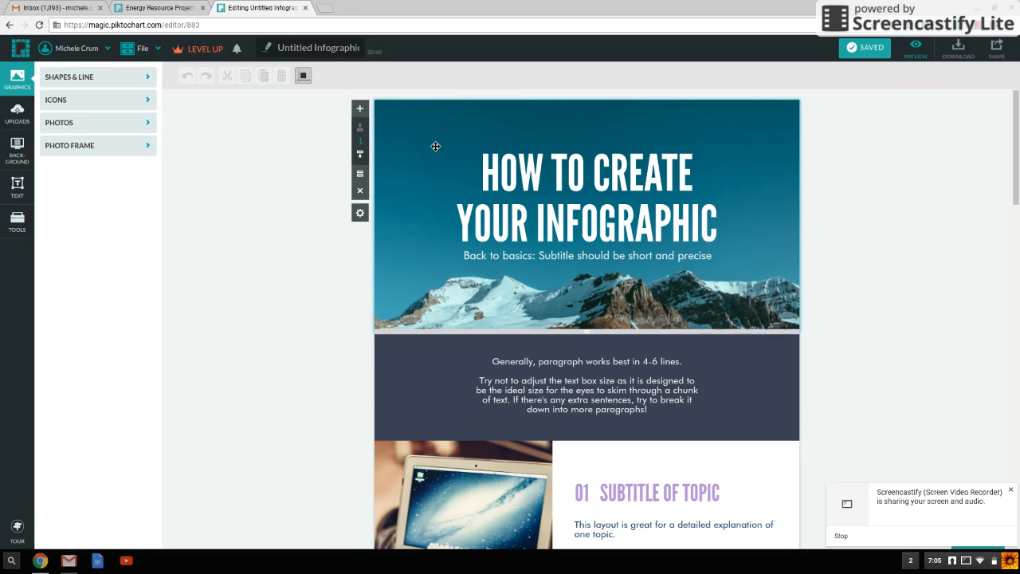
Review the "Research Project - Organizing the Facts" drawing from the Google Classroom assignment, and return to the Piktochart editor
left_click(435, 146)
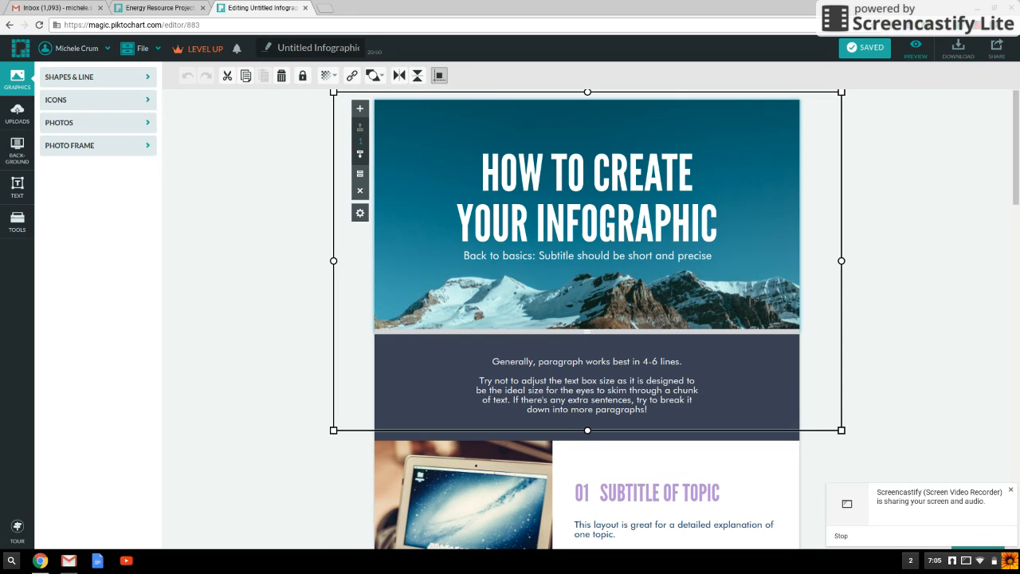
left_click(45, 563)
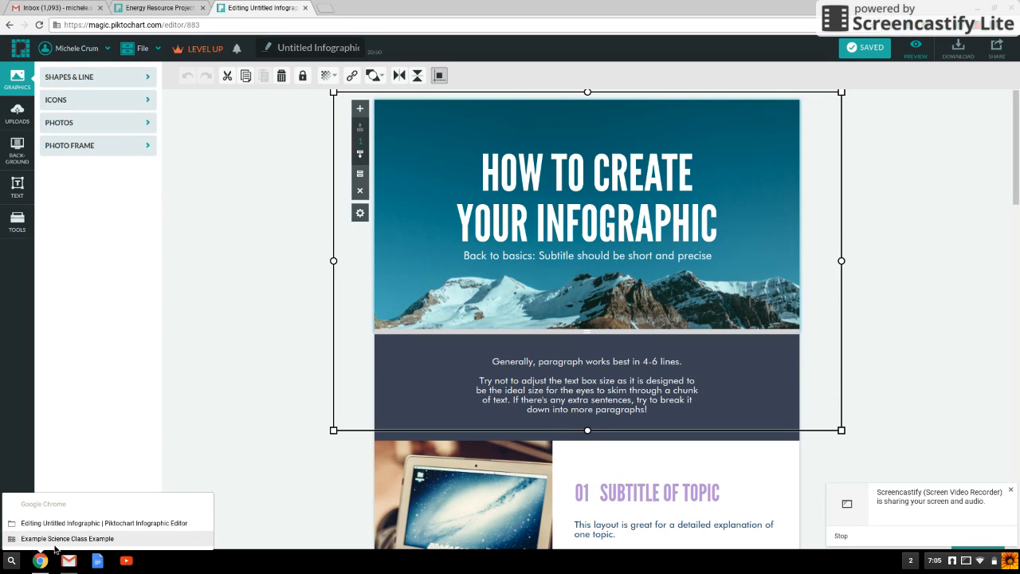
left_click(67, 527)
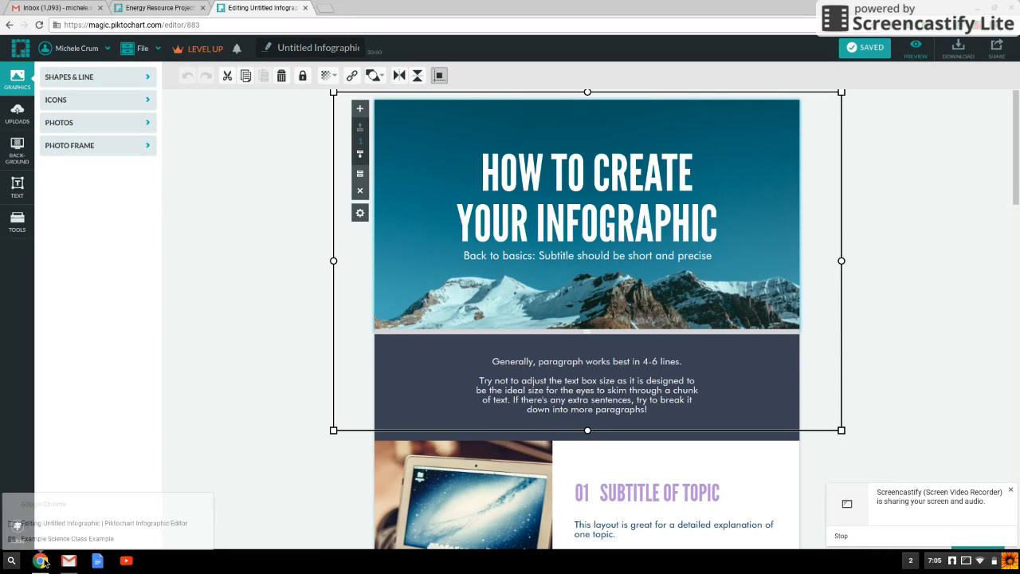
left_click(44, 561)
left_click(56, 540)
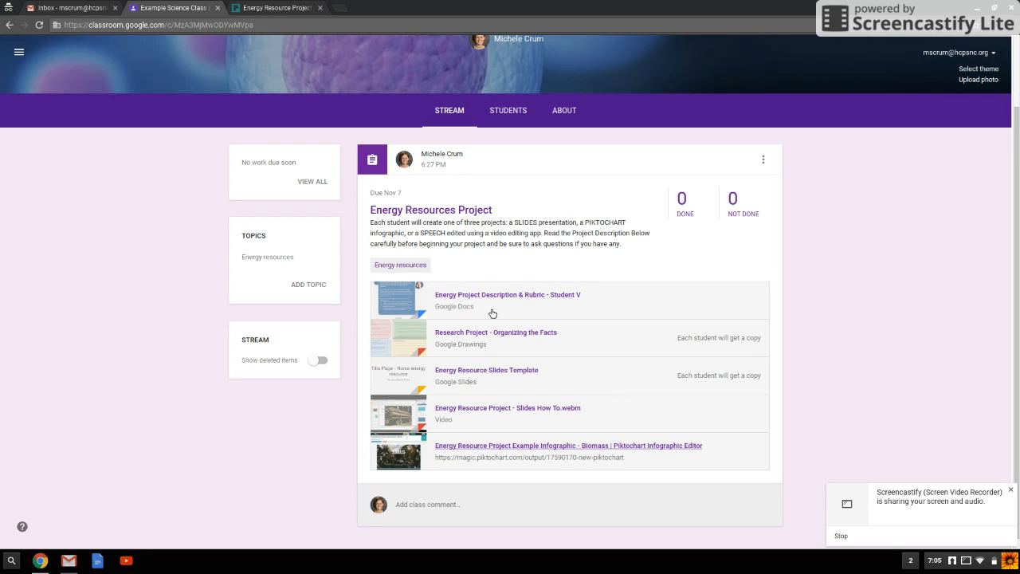
left_click(484, 334)
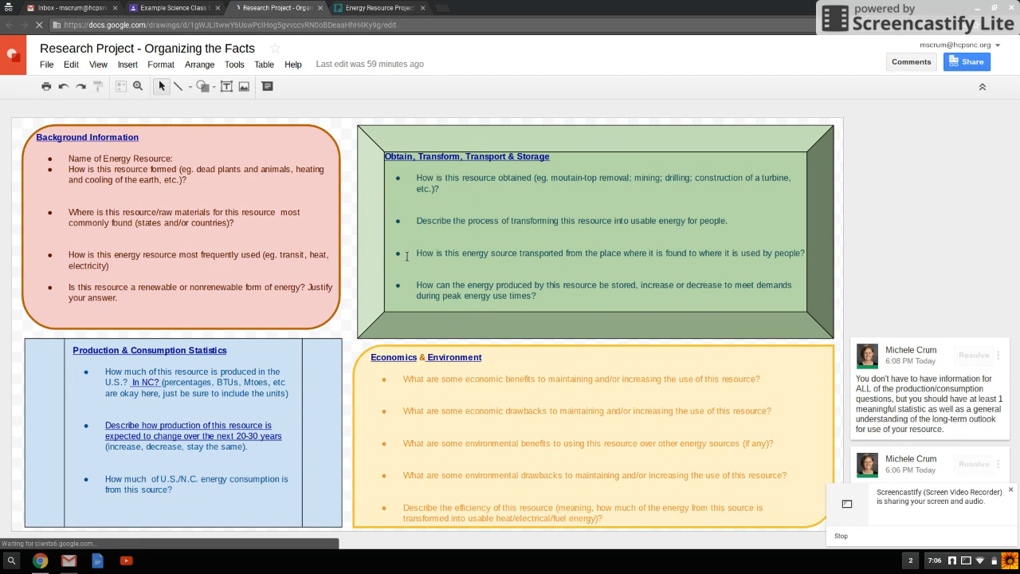
left_click(40, 560)
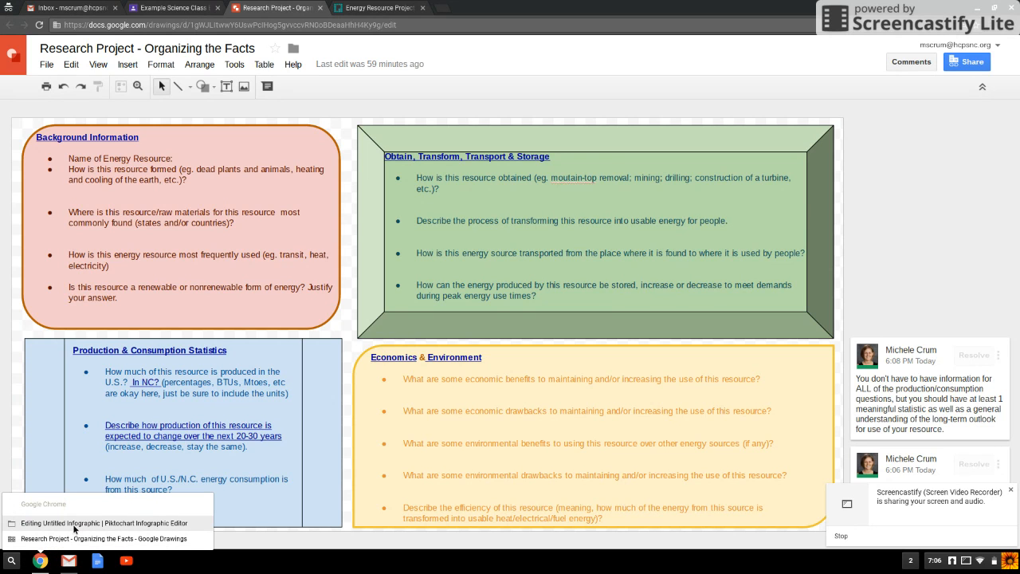
left_click(74, 524)
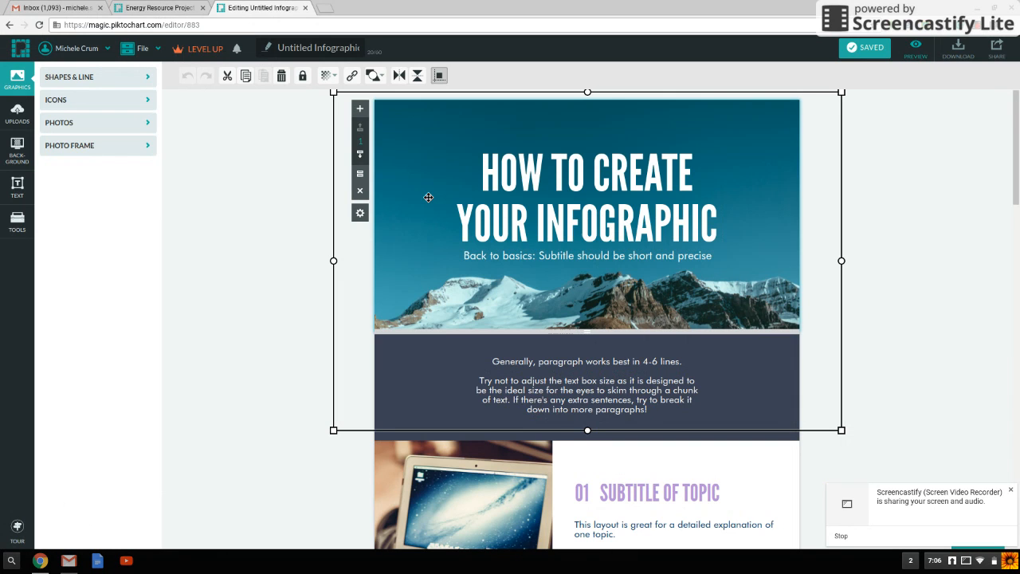
Replace the header's mountain photo with the photo of a person in a cornfield, found by searching the photos for "farm"
key("Delete")
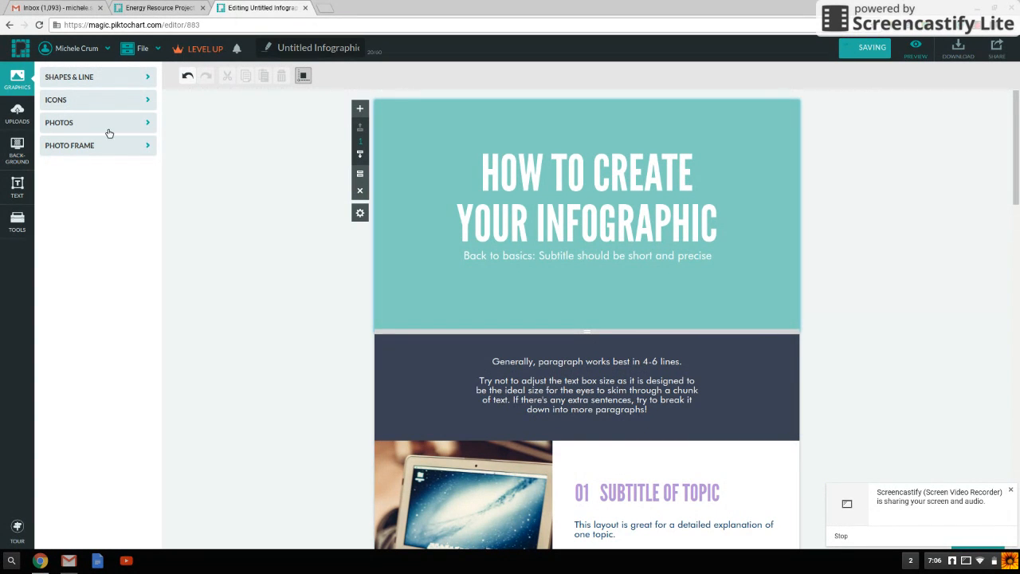
left_click(153, 124)
left_click(111, 154)
type("farm")
key("Return")
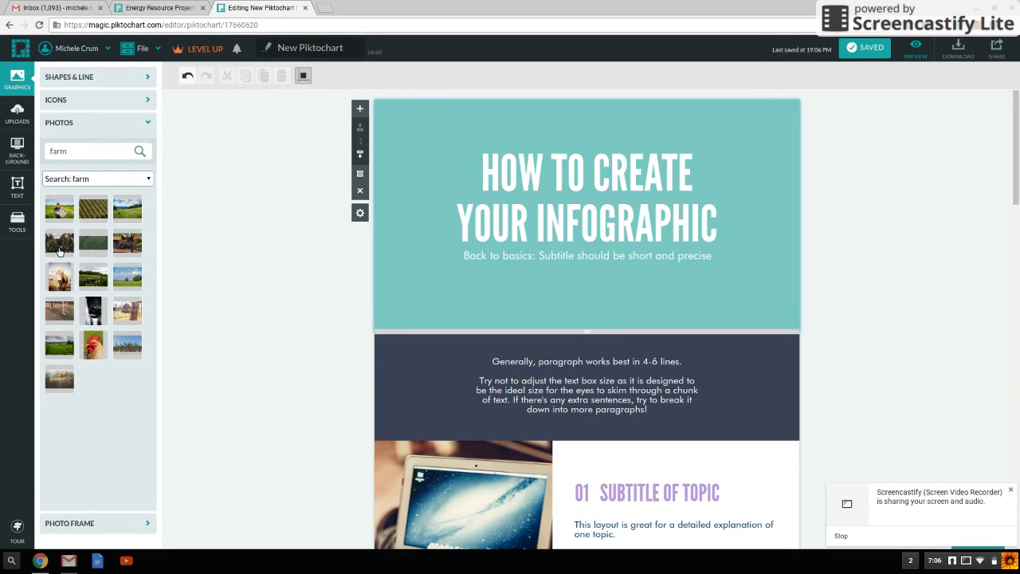
left_click(59, 249)
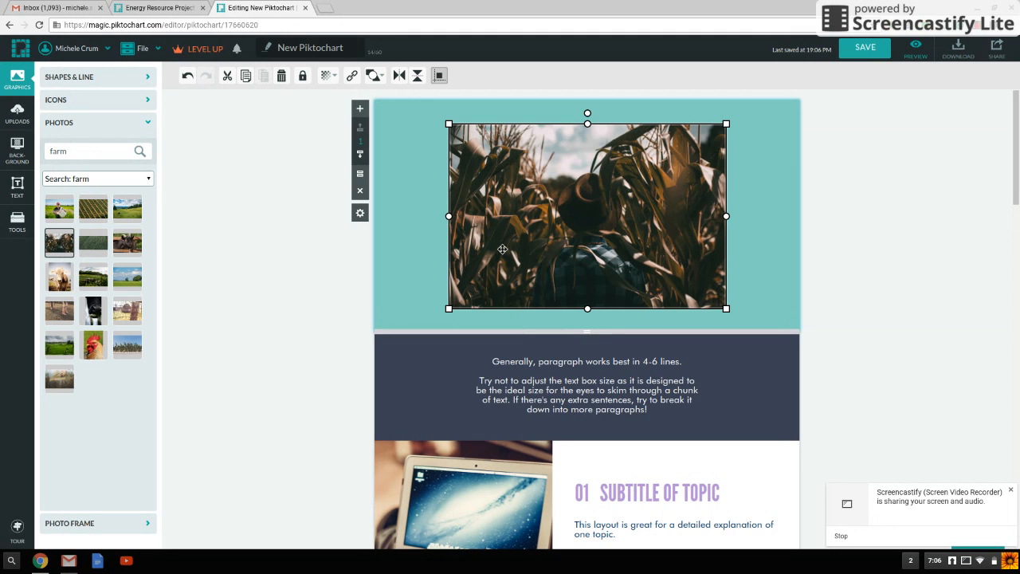
Enlarge the cornfield photo to fill the whole header block and send it backward behind the title and subtitle
left_click_drag(449, 124, 373, 104)
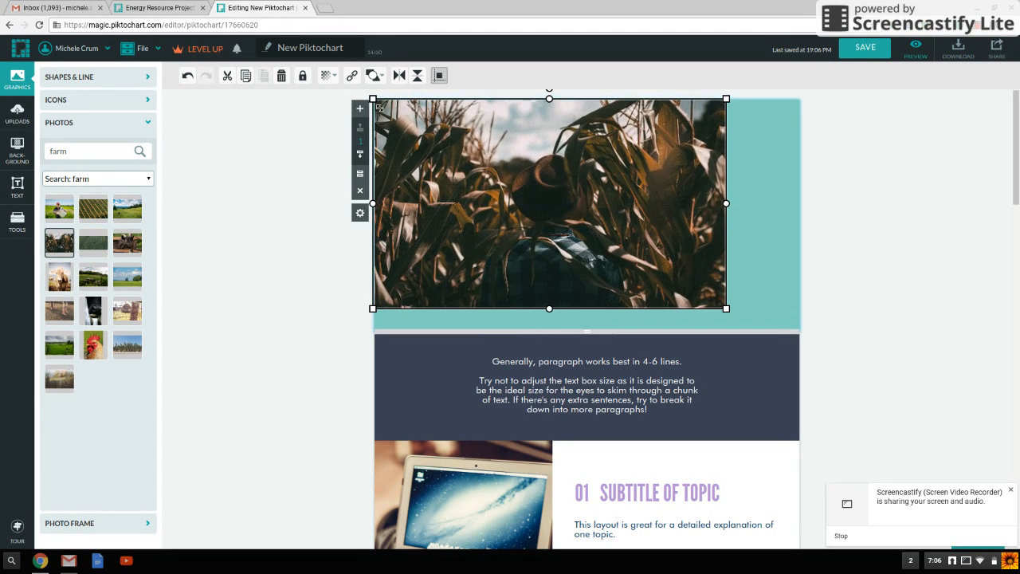
left_click_drag(728, 310, 803, 332)
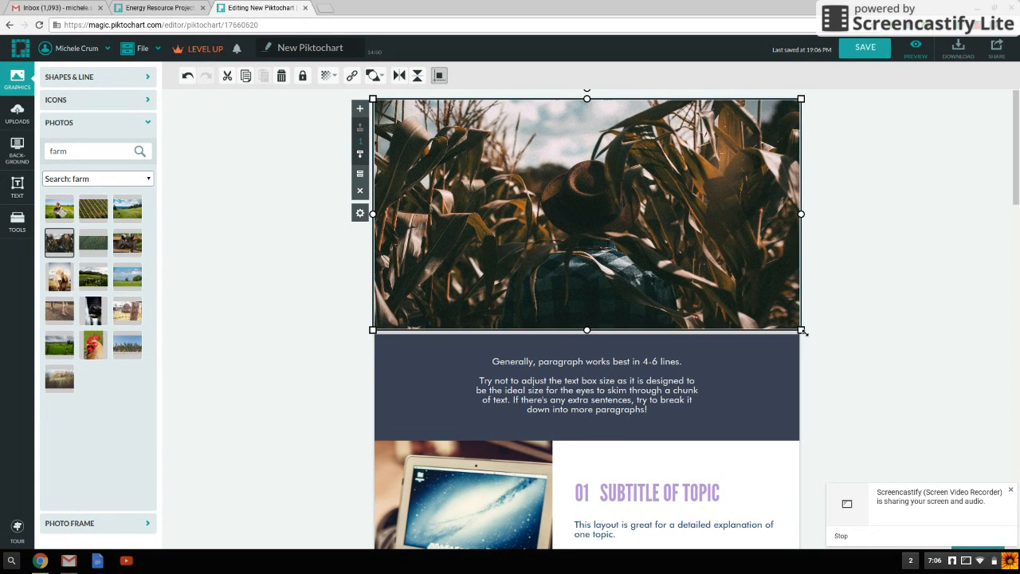
left_click(375, 77)
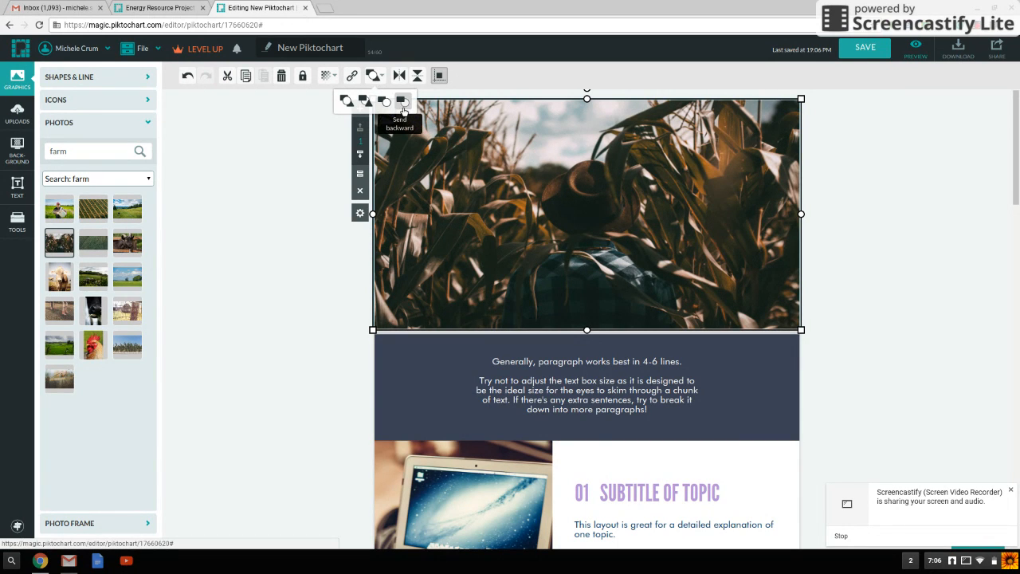
left_click(404, 109)
left_click(404, 109)
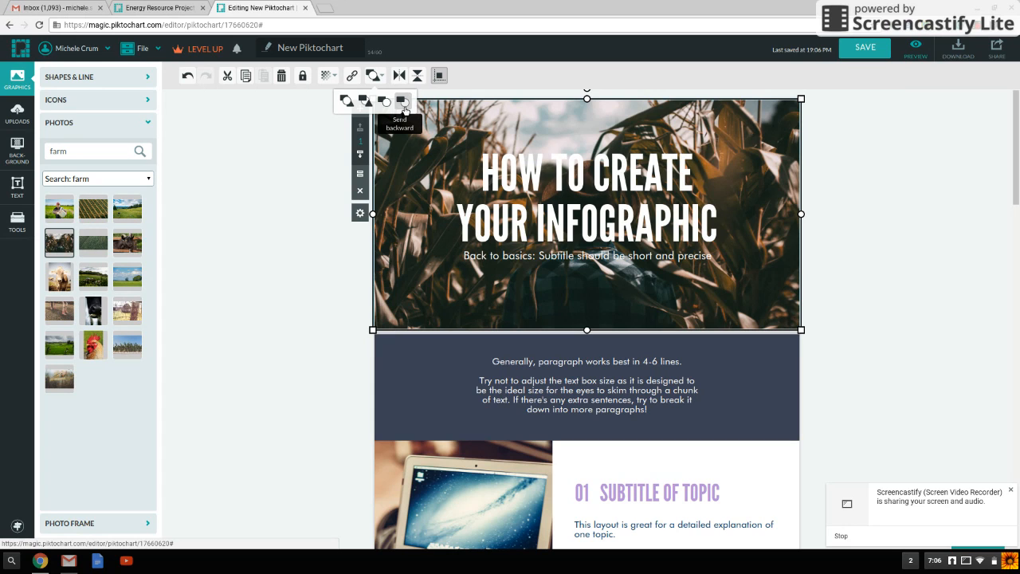
Replace the header title text with "Biomass"
left_click(580, 184)
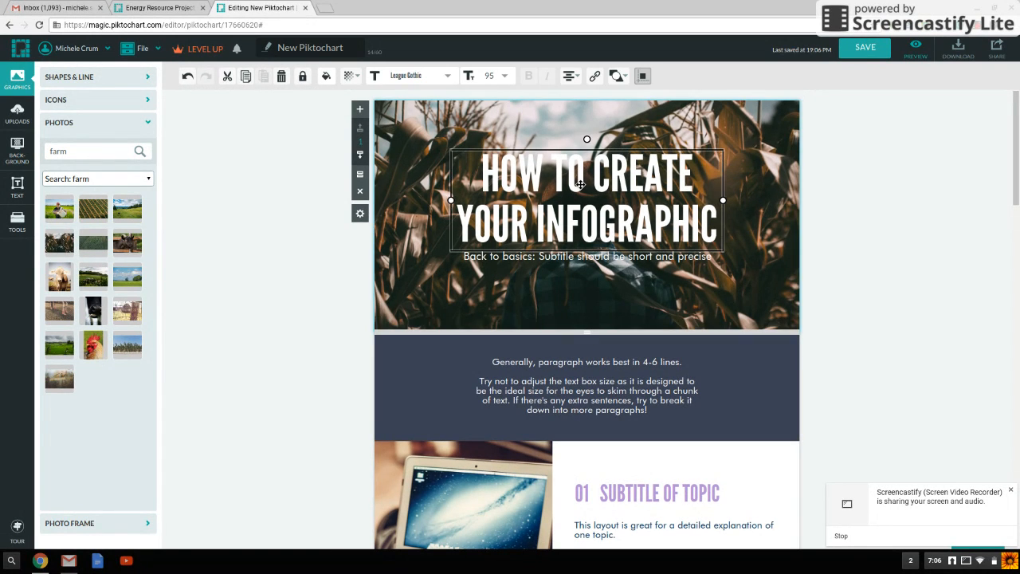
double_click(580, 184)
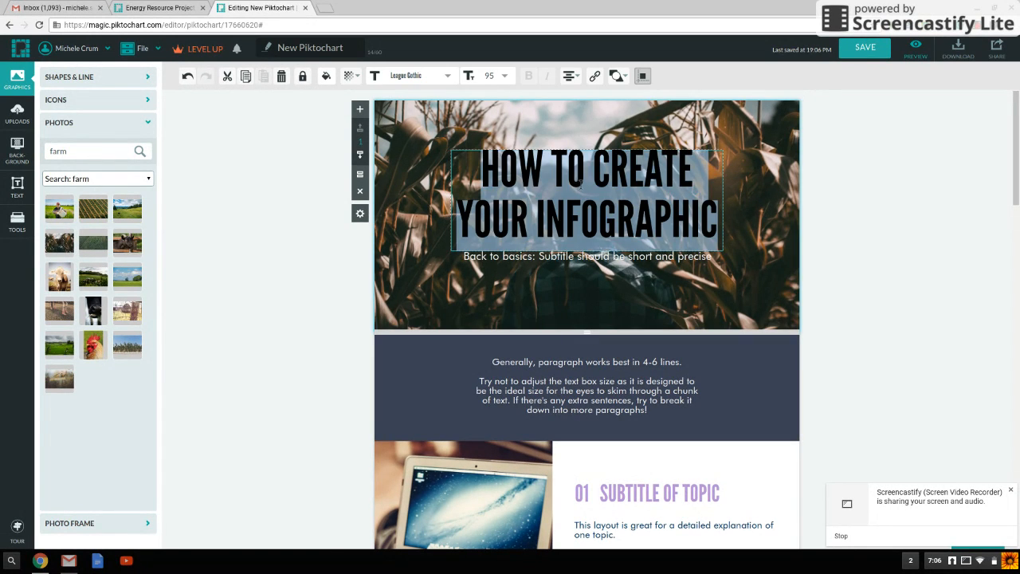
type("Biomass")
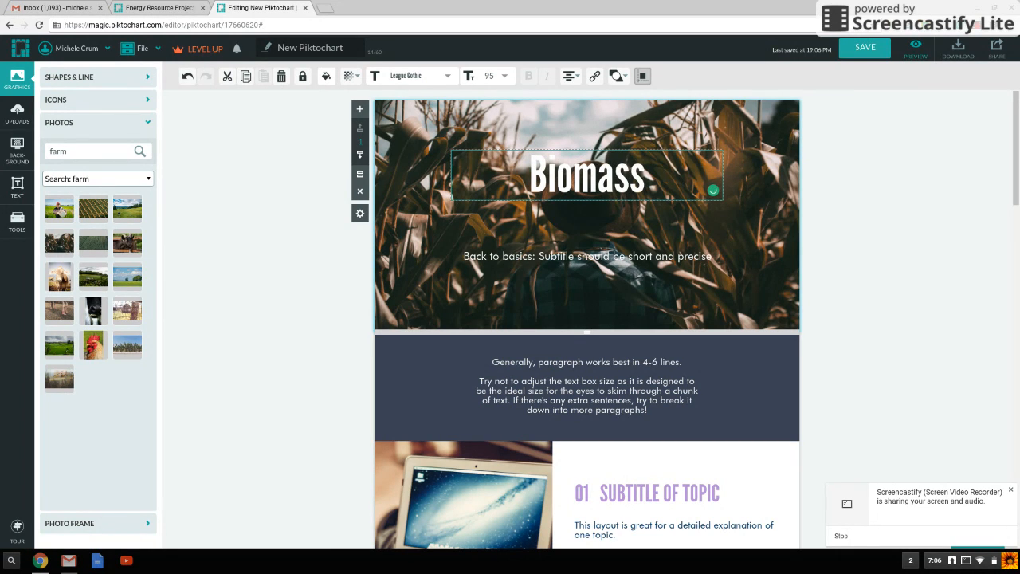
Replace the header subtitle with the author's full name followed by "Core 1", correcting the capitalization in the first name
double_click(577, 263)
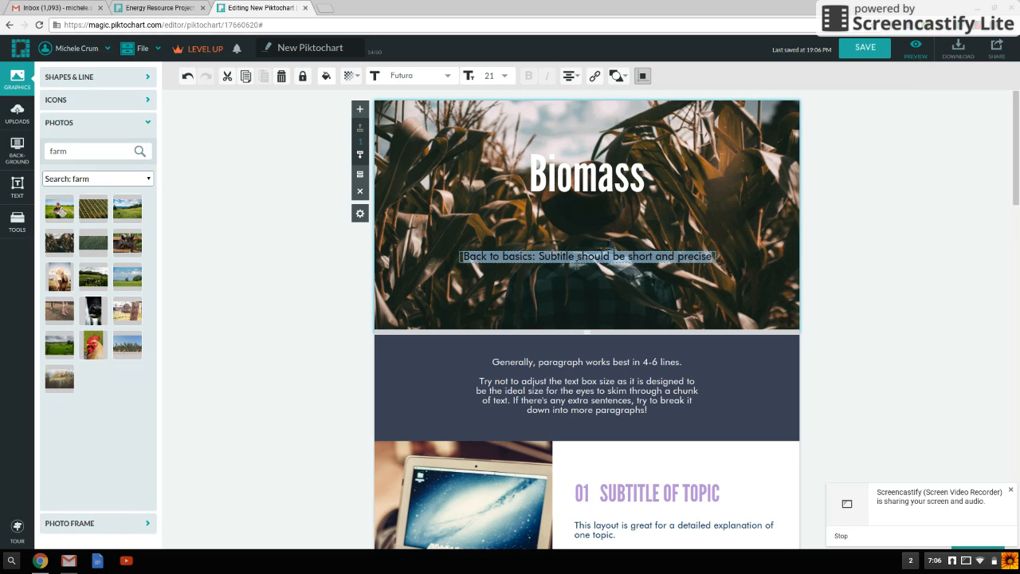
key("BackSpace")
type("Michele Crum Car")
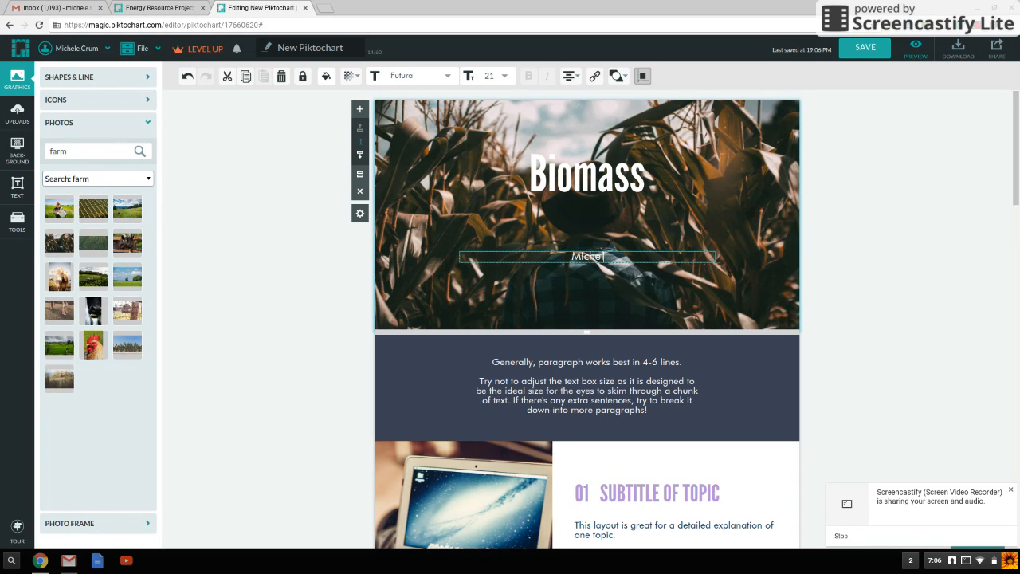
key("BackSpace")
key("BackSpace")
type("ore 1")
key("Return")
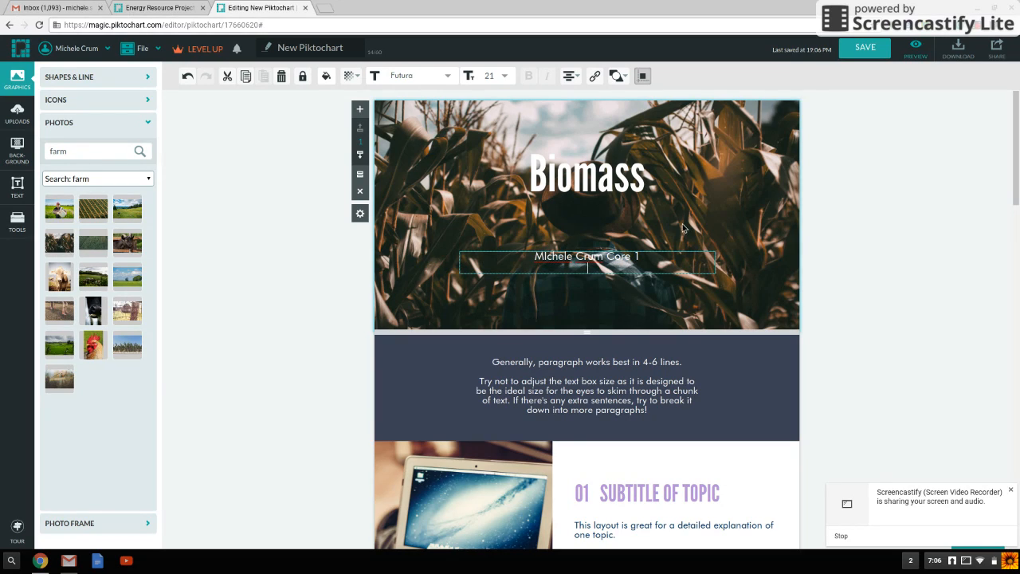
left_click(559, 256)
key("BackSpace")
type("i")
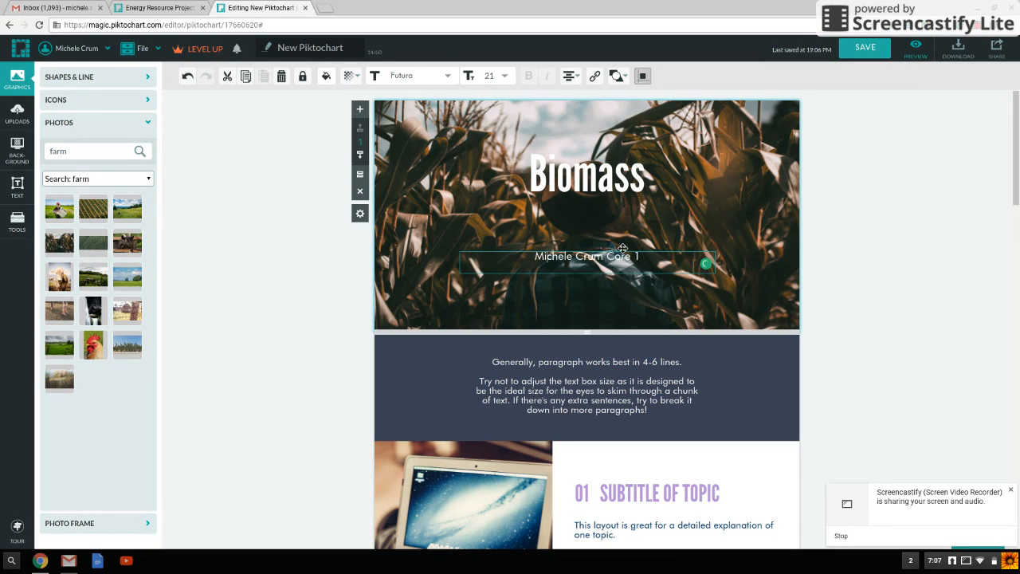
Move the name and core line down to just above the lower edge of the header photo
left_click(620, 253)
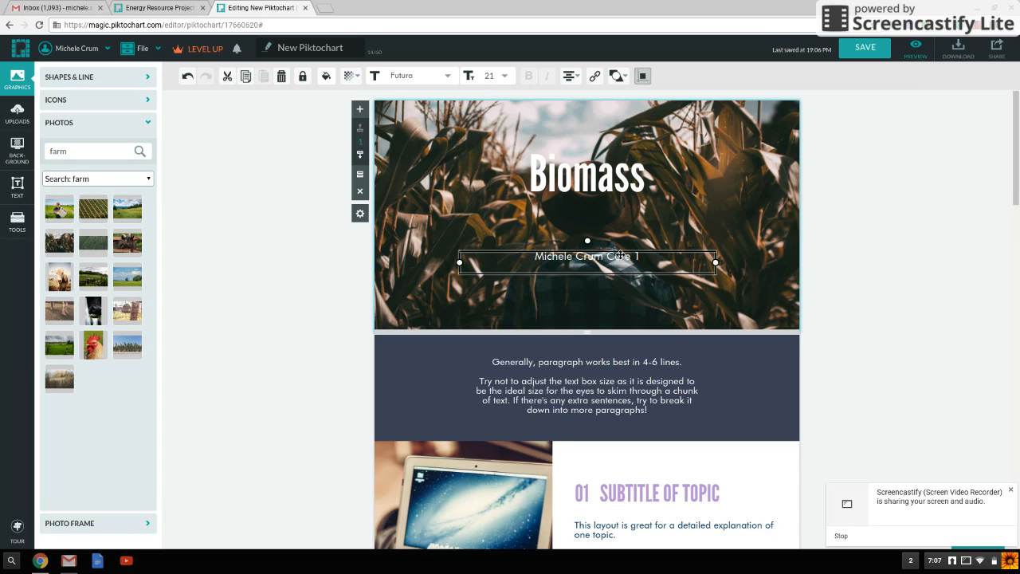
left_click(620, 272)
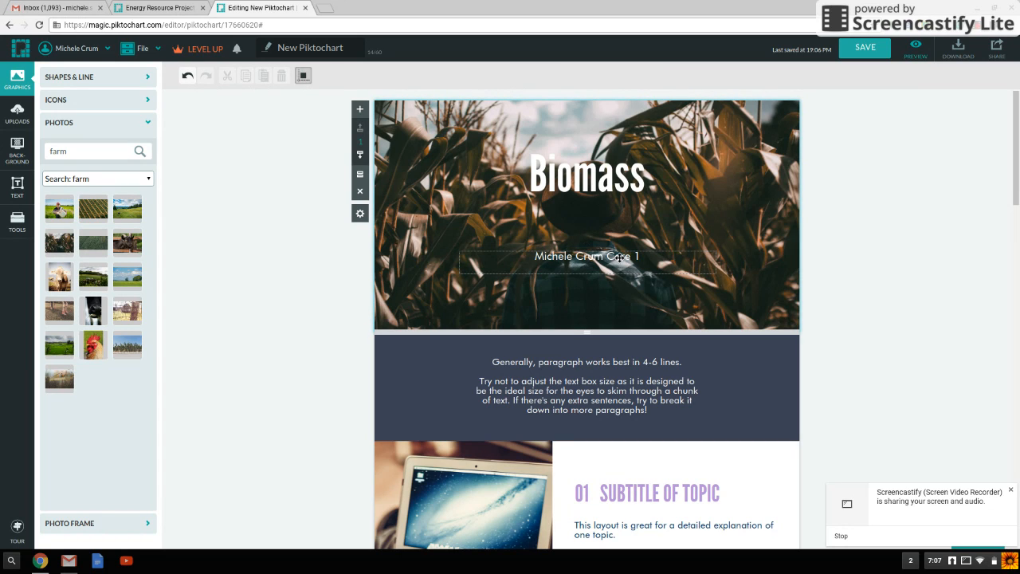
left_click(617, 257)
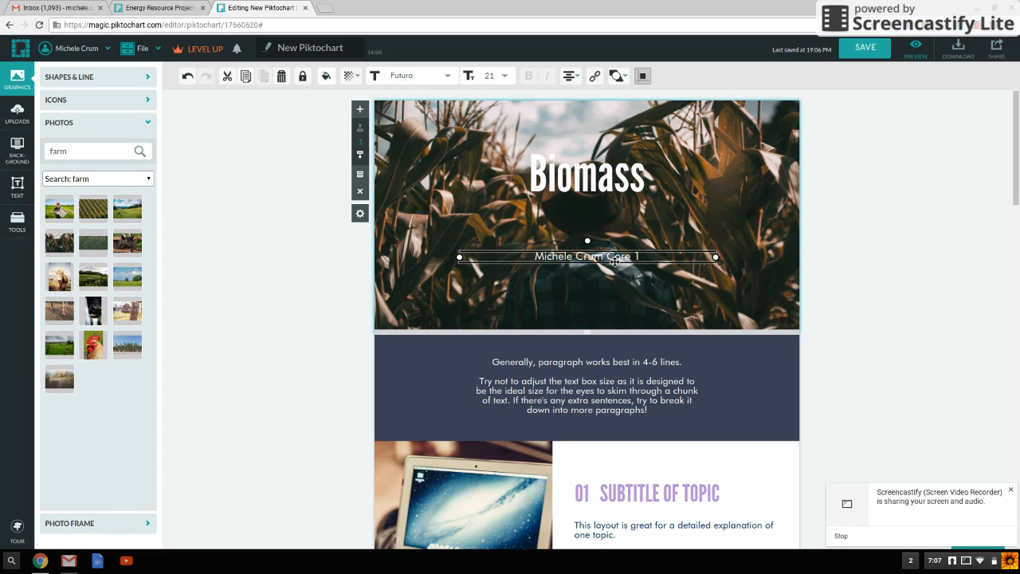
left_click_drag(614, 261, 610, 310)
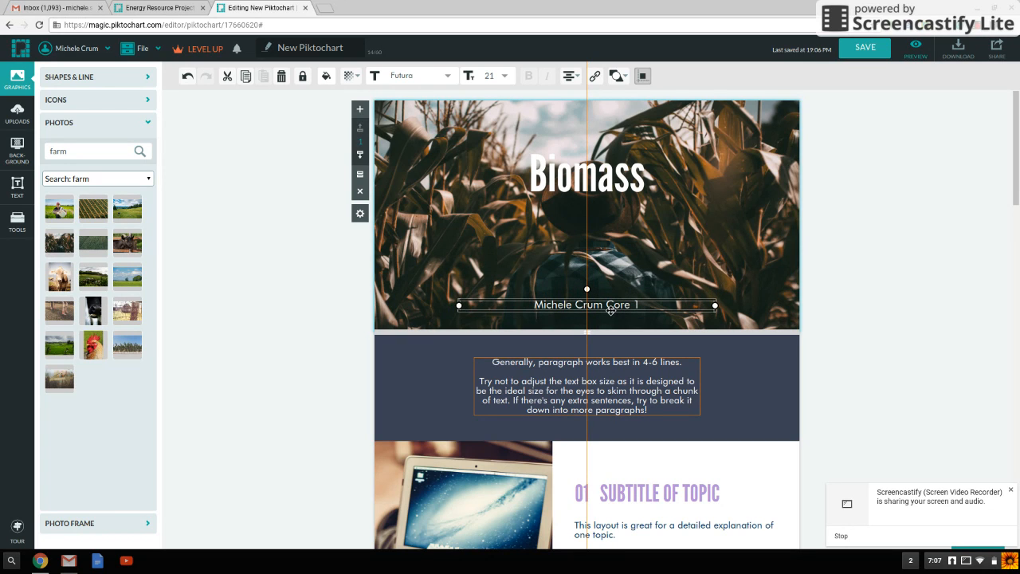
left_click_drag(610, 310, 609, 311)
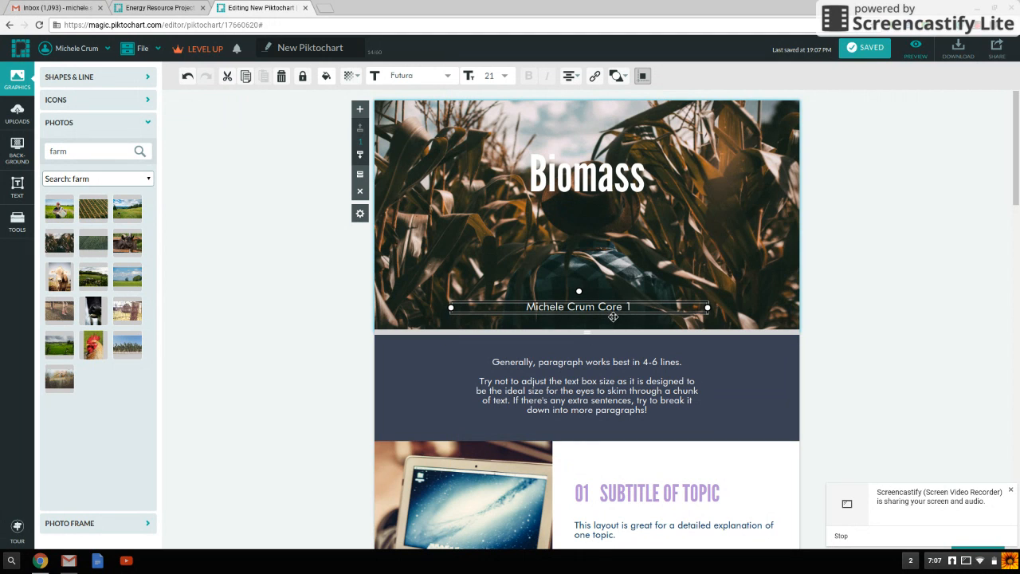
Set the text color of the name and core line to orange #F99E1C
double_click(613, 315)
left_click(332, 77)
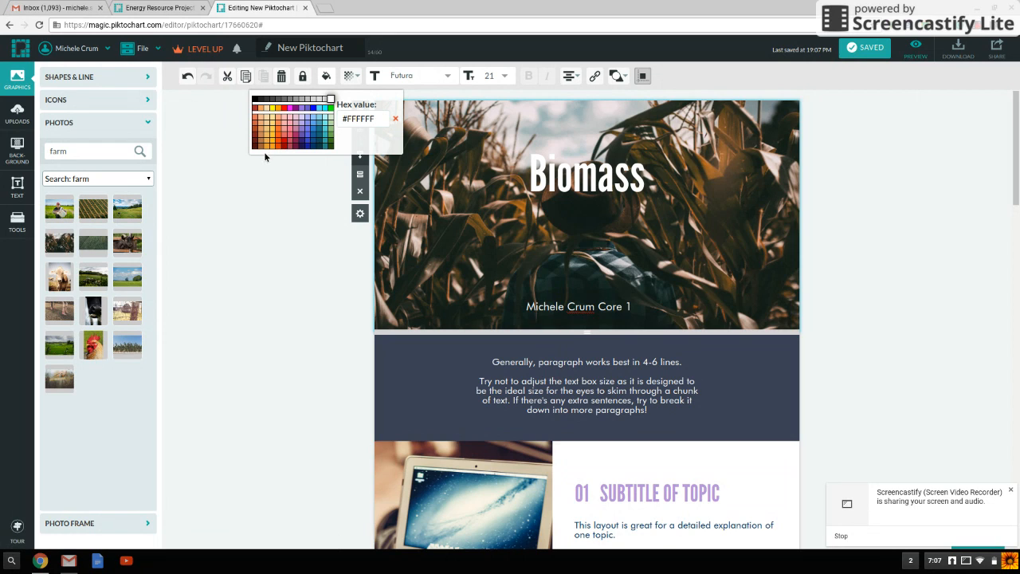
left_click(275, 150)
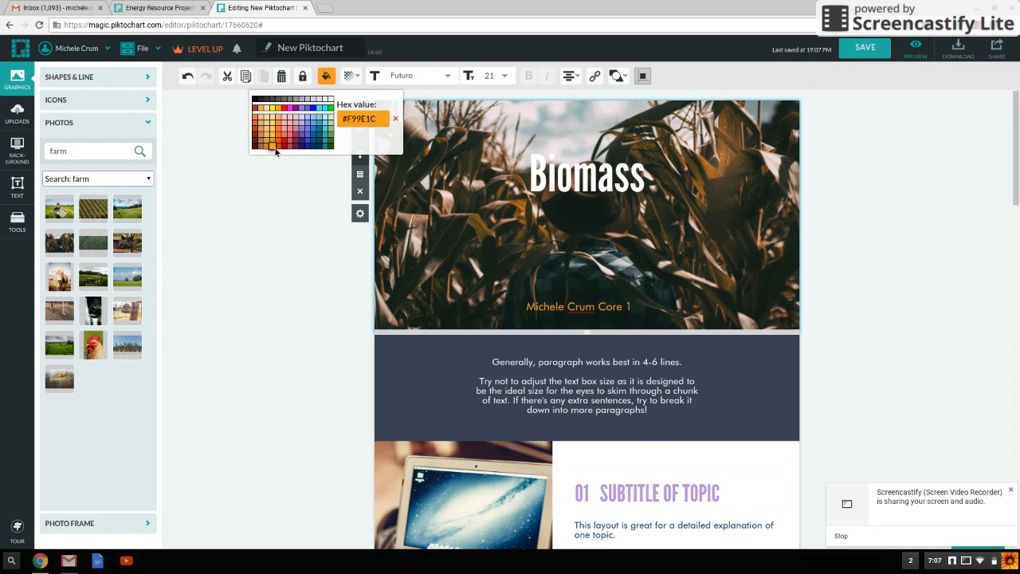
left_click(904, 310)
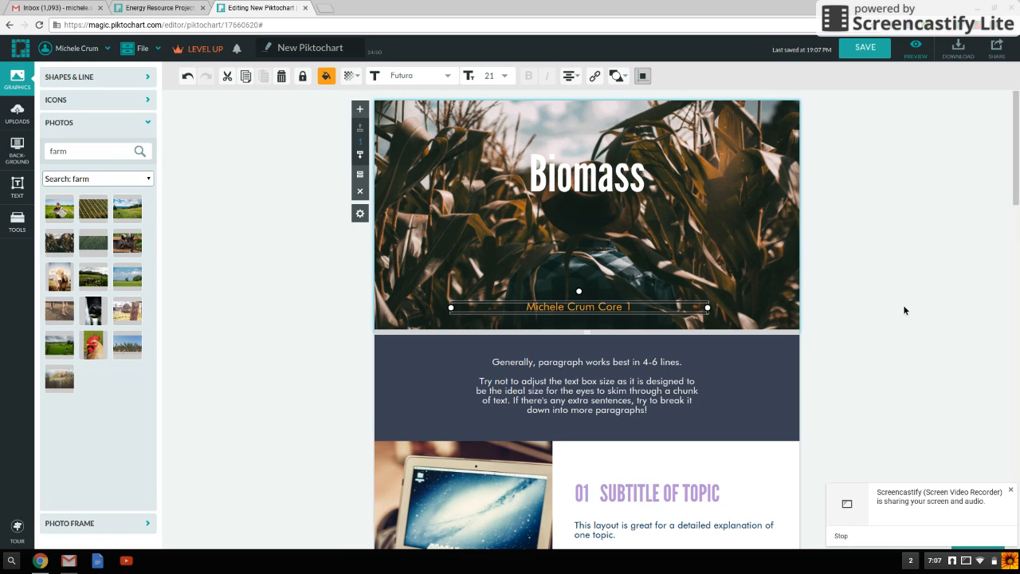
Move the "Biomass" title down to the middle of the header photo
left_click(636, 185)
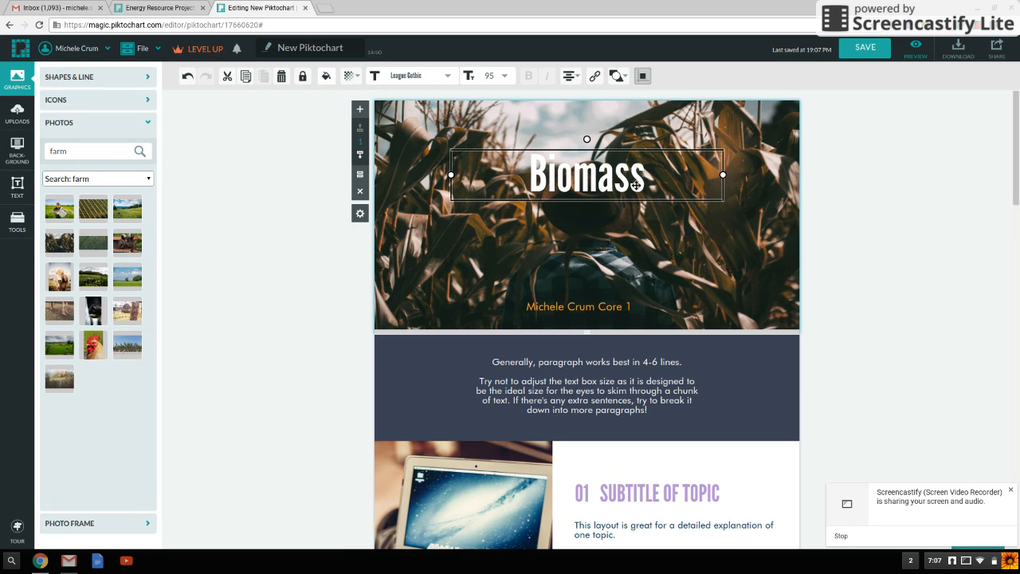
left_click_drag(639, 161, 635, 209)
left_click(891, 271)
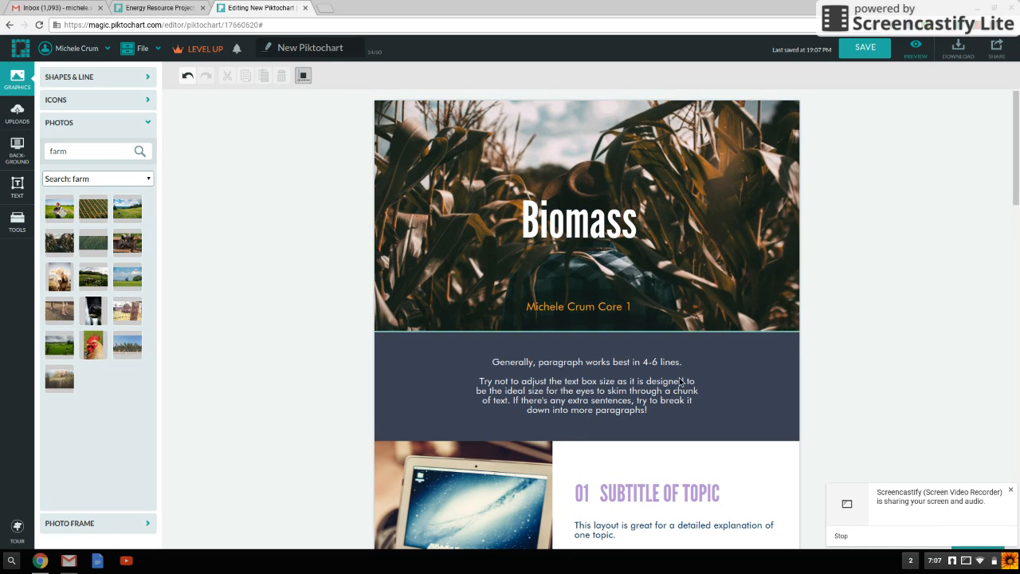
Replace the placeholder paragraph in the block below the header with "Biomass is...."
double_click(560, 390)
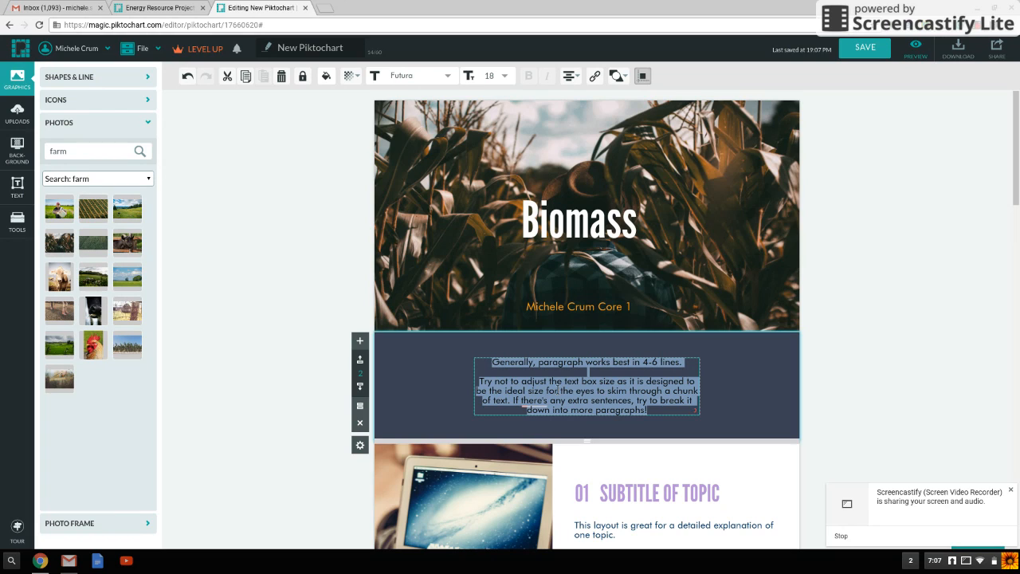
type("Biom")
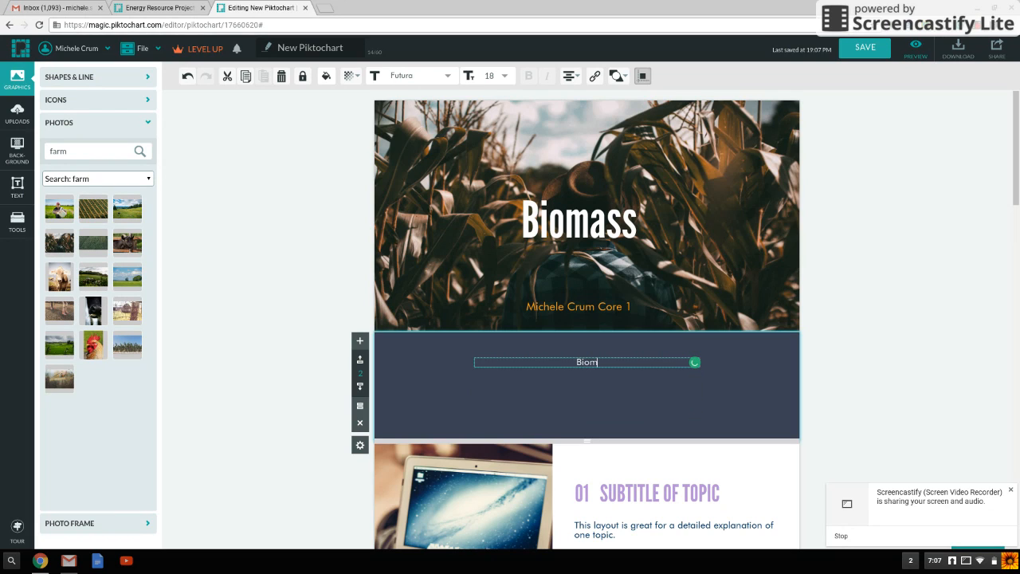
type("ass is....")
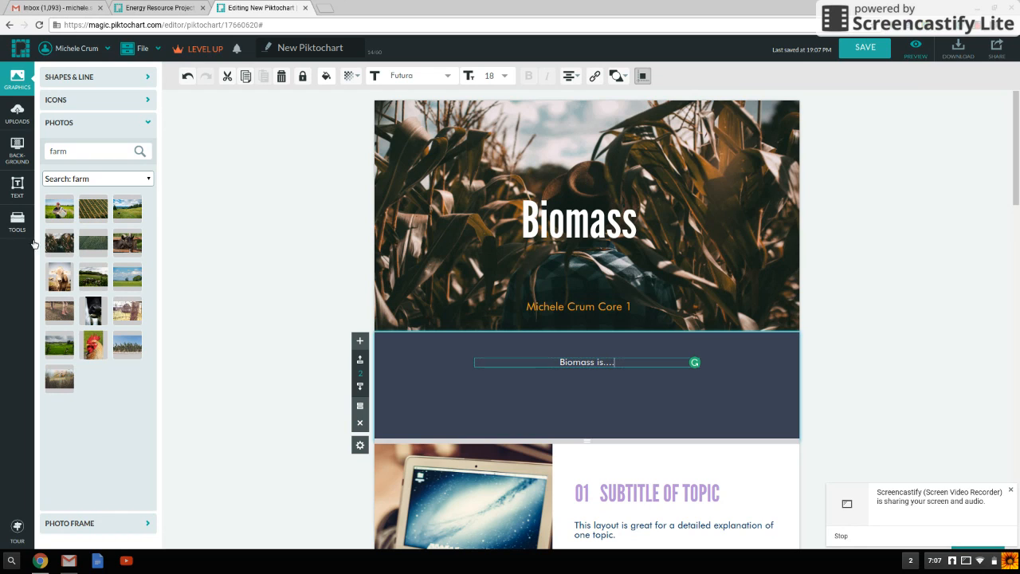
Set the background image of the "Biomass is...." block to the dark brown wood plank texture
left_click(18, 149)
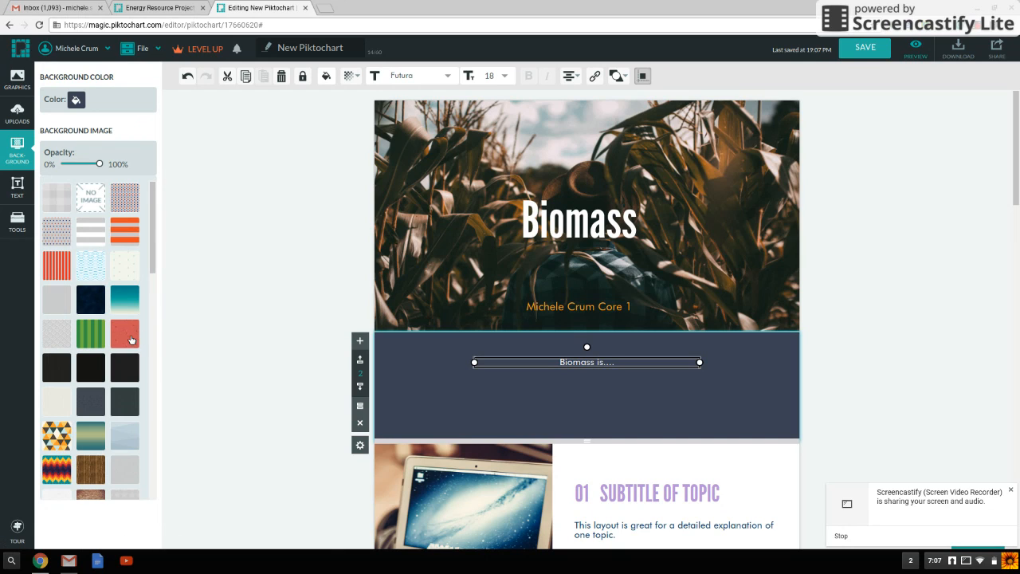
left_click(123, 446)
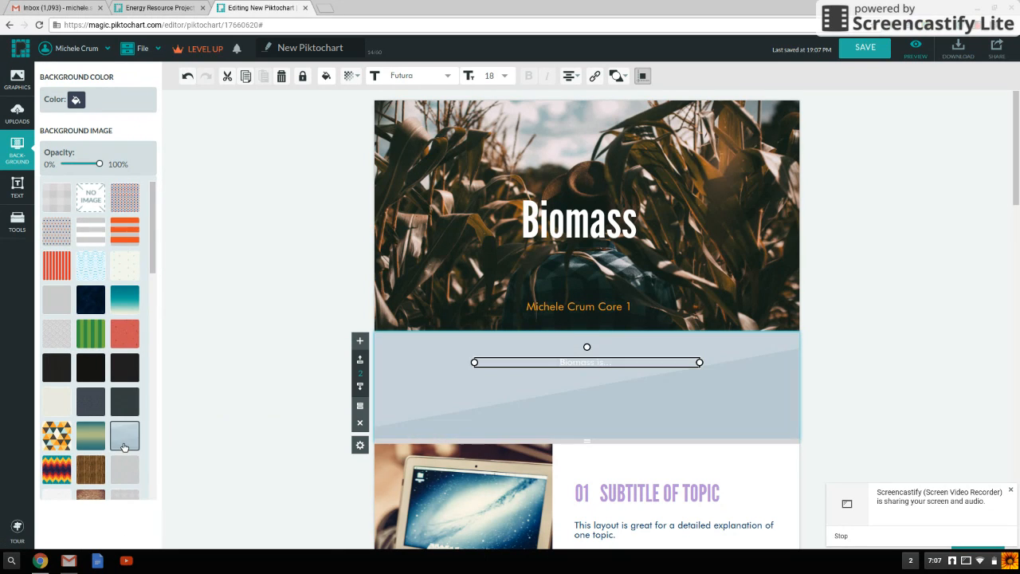
left_click(94, 407)
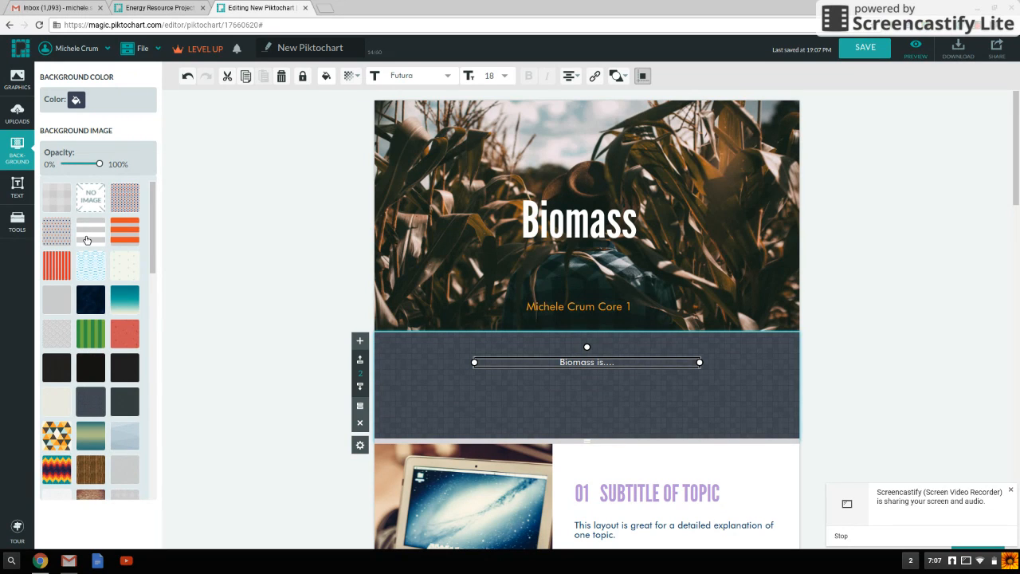
scroll(152, 287, "down", 3)
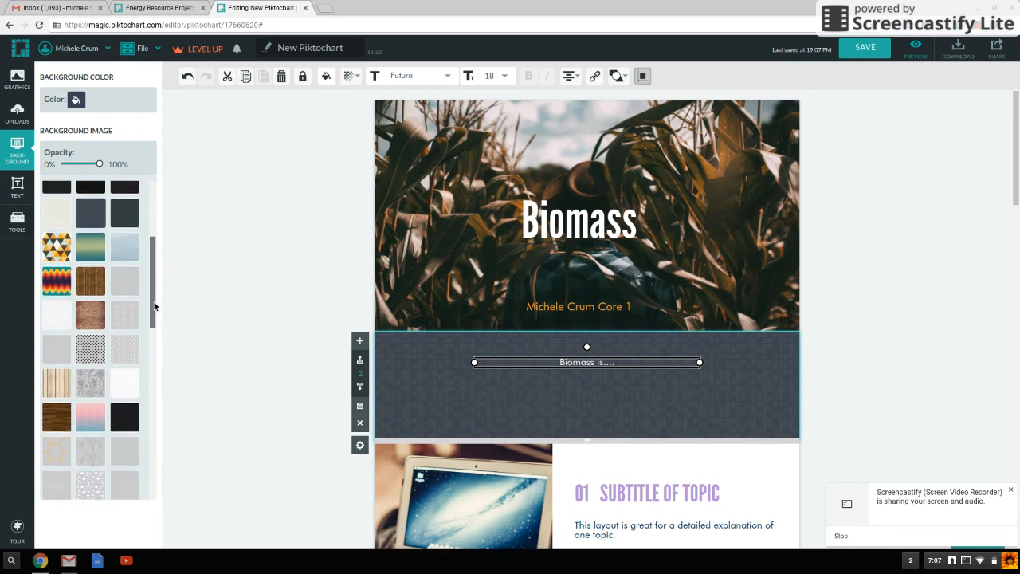
scroll(154, 307, "down", 2)
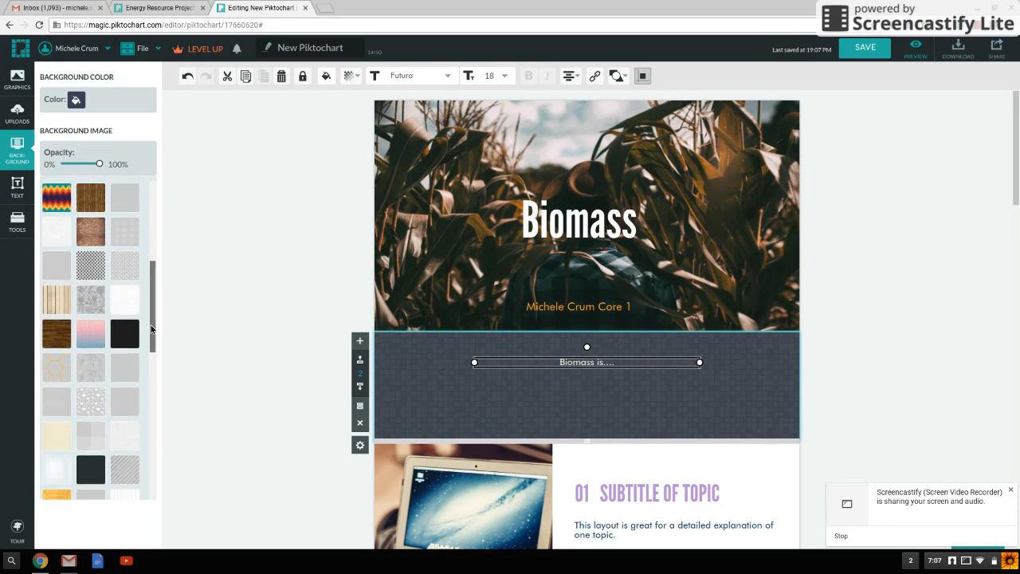
left_click(49, 338)
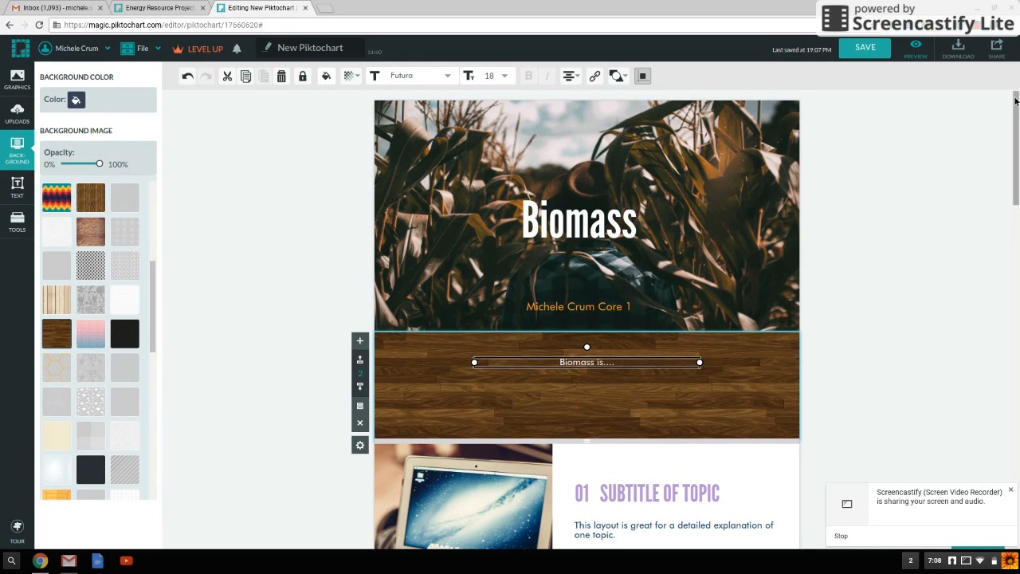
Replace the "01 Subtitle of Topic" heading with "Background Information"
left_click_drag(1016, 153, 1015, 186)
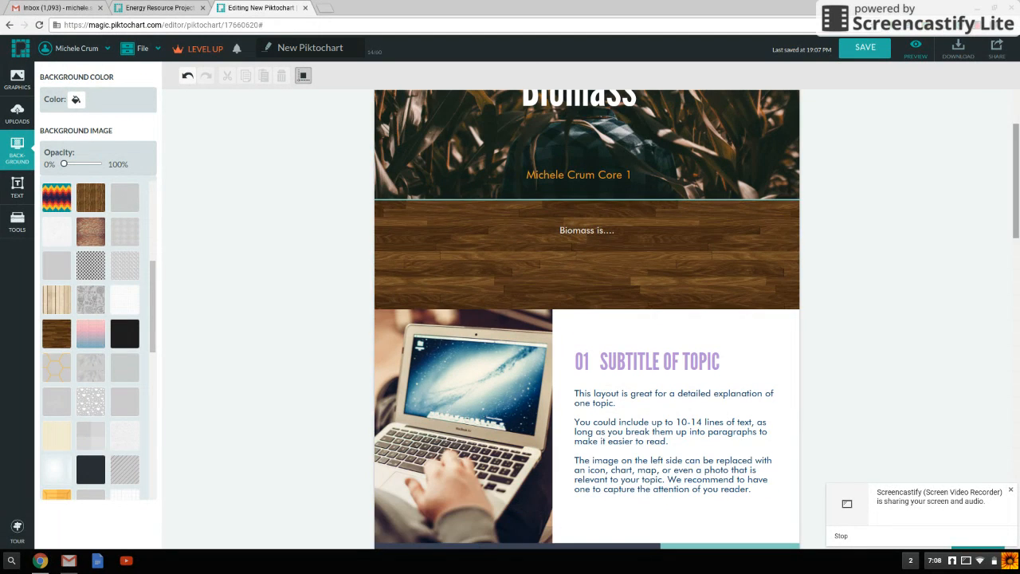
left_click(643, 363)
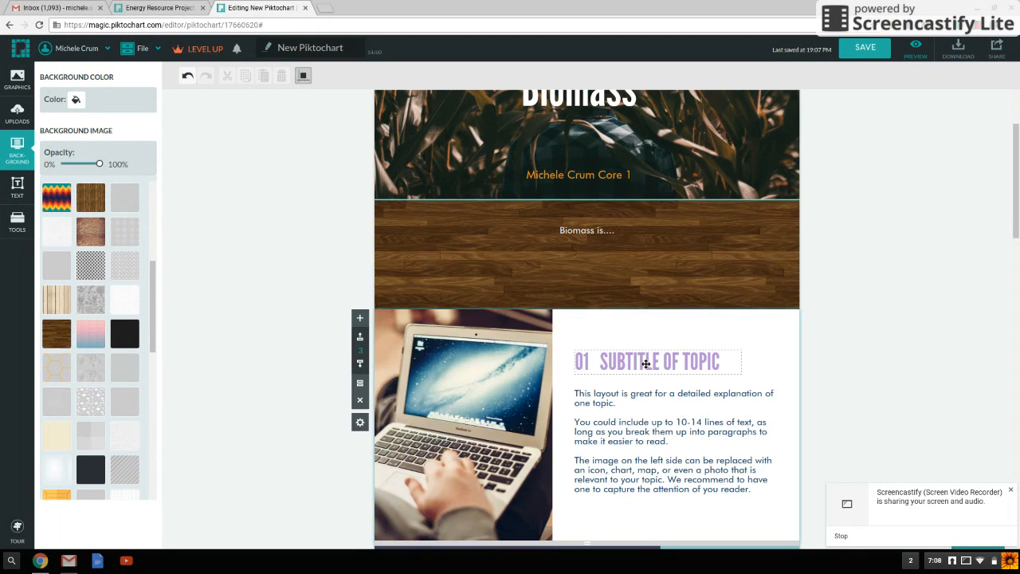
left_click(645, 362)
double_click(644, 362)
type("B")
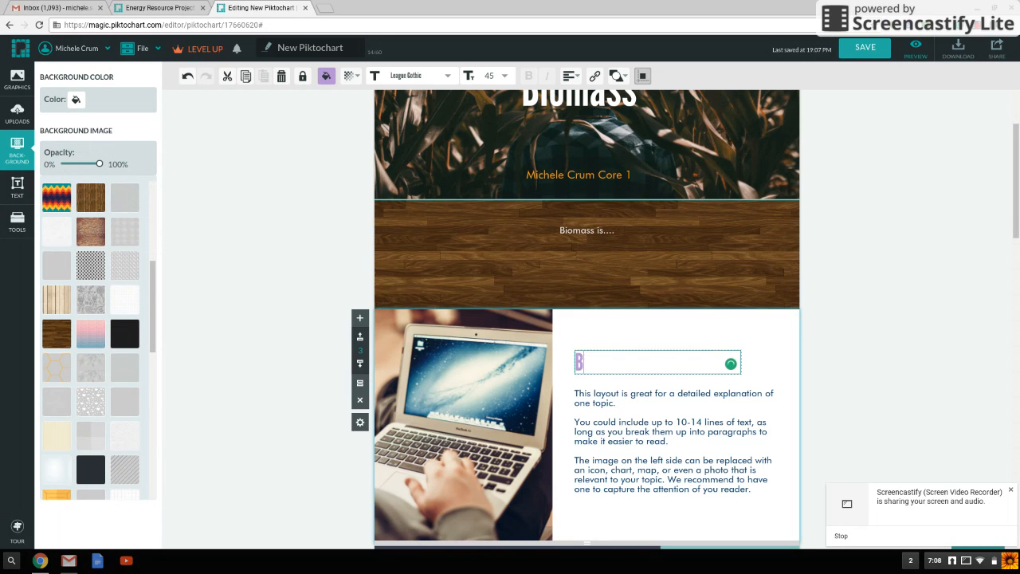
type("ackground Informatio")
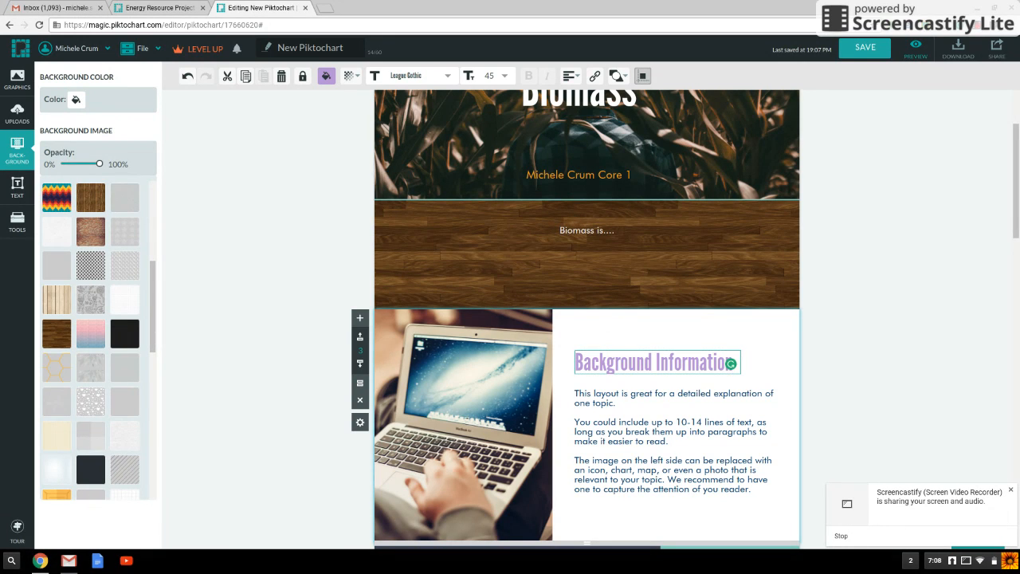
Check the section headings in the "Research Project - Organizing the Facts" Google Drawing, and return to the Piktochart editor
left_click(39, 561)
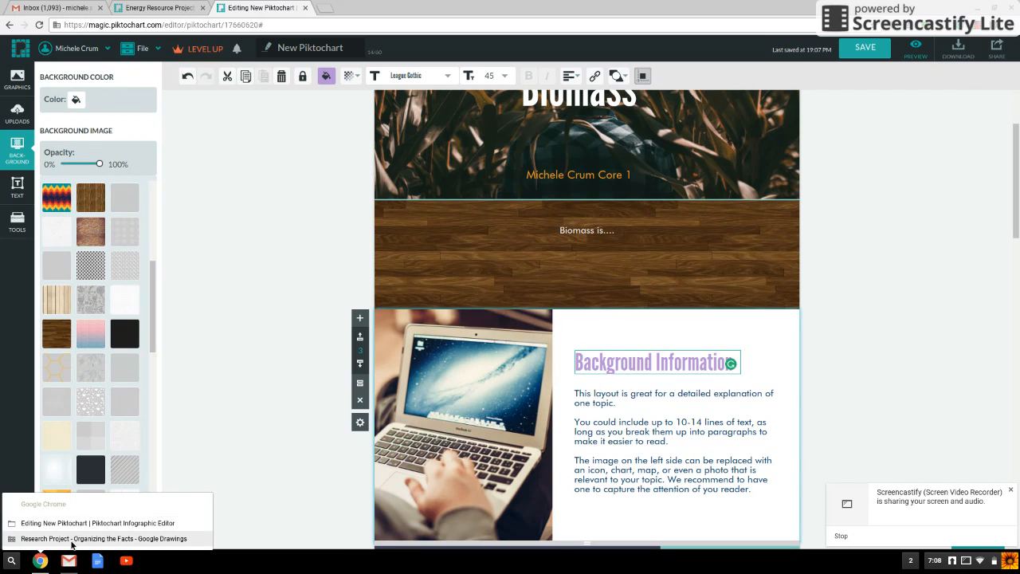
left_click(71, 543)
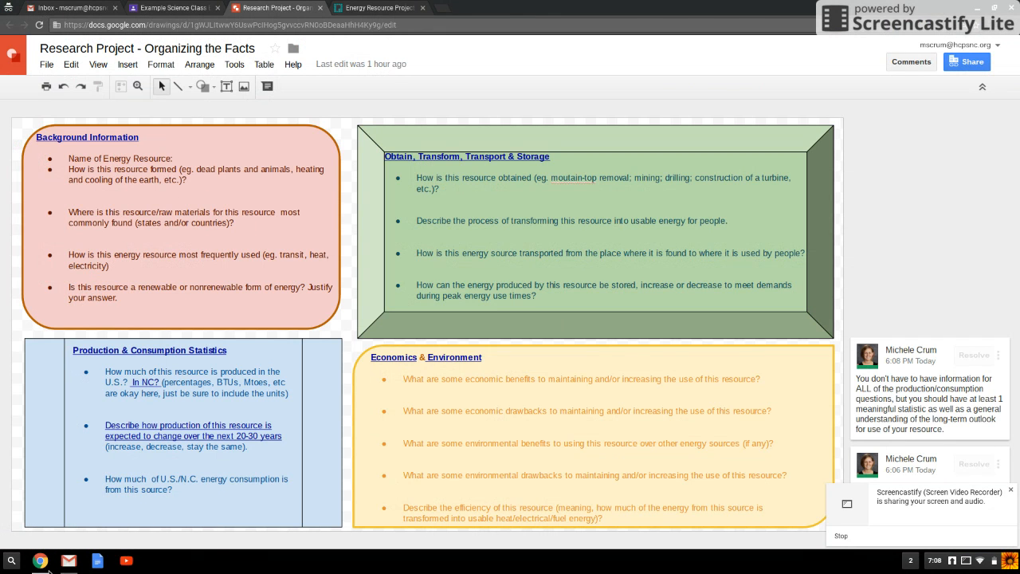
left_click(43, 567)
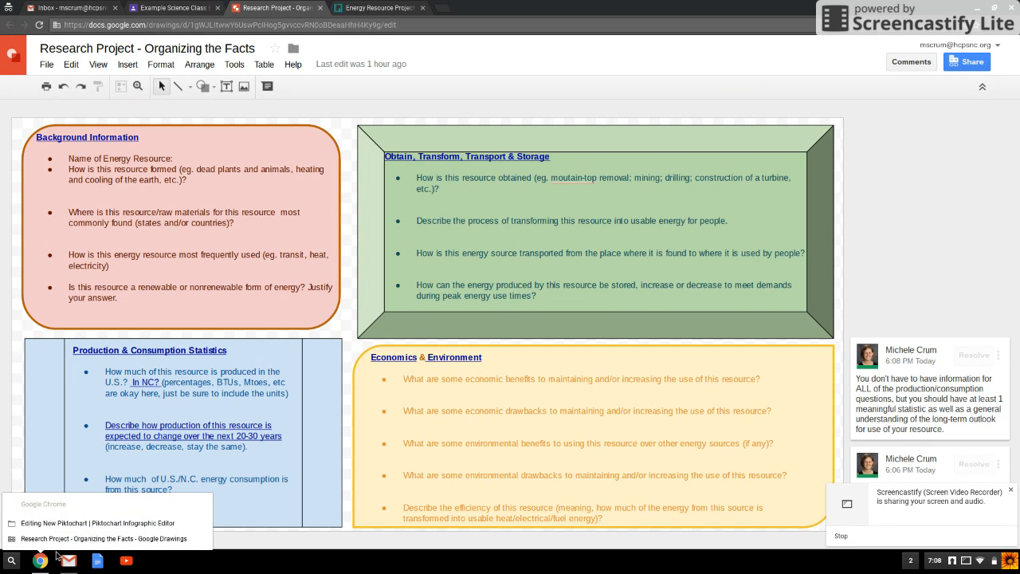
left_click(65, 523)
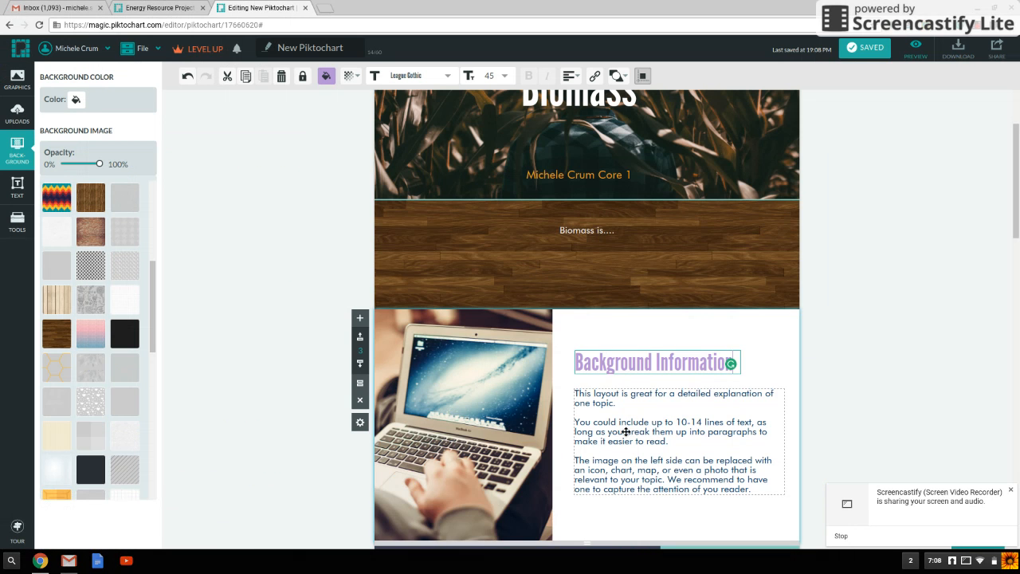
Search the photo library for "cow" and insert the front-facing light brown cow photo into the Background Information block
left_click(483, 405)
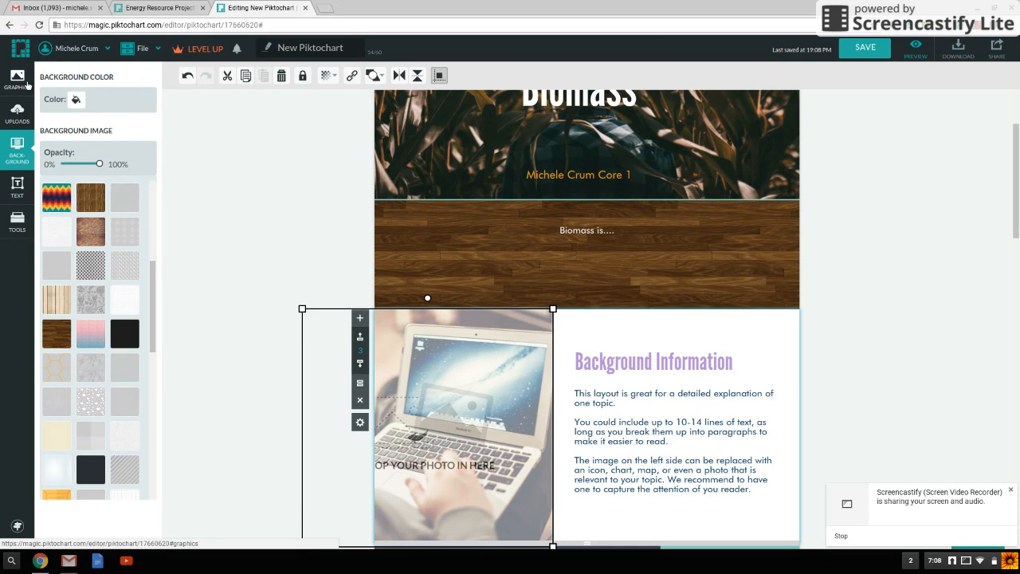
left_click(18, 79)
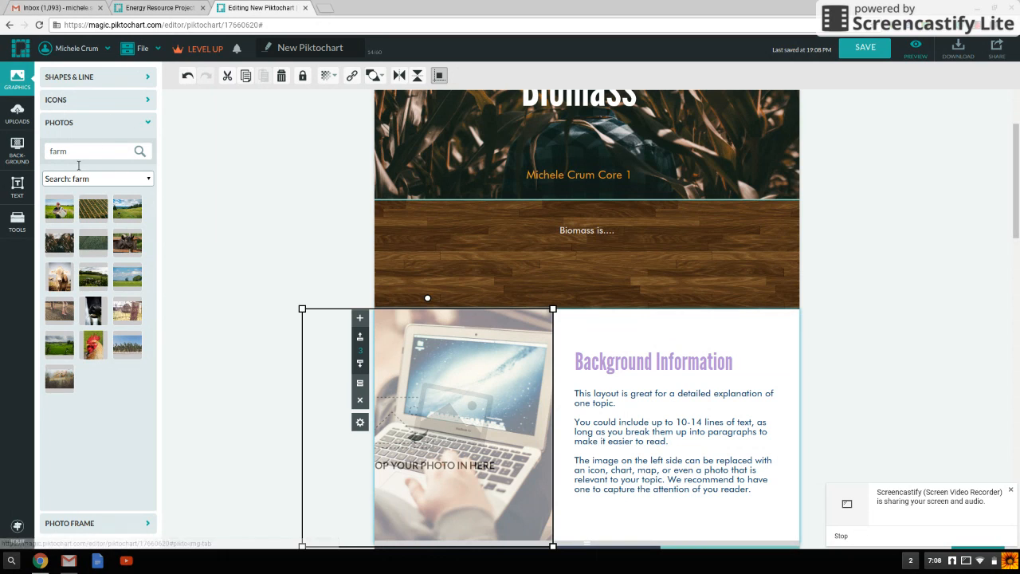
mouse_move(68, 313)
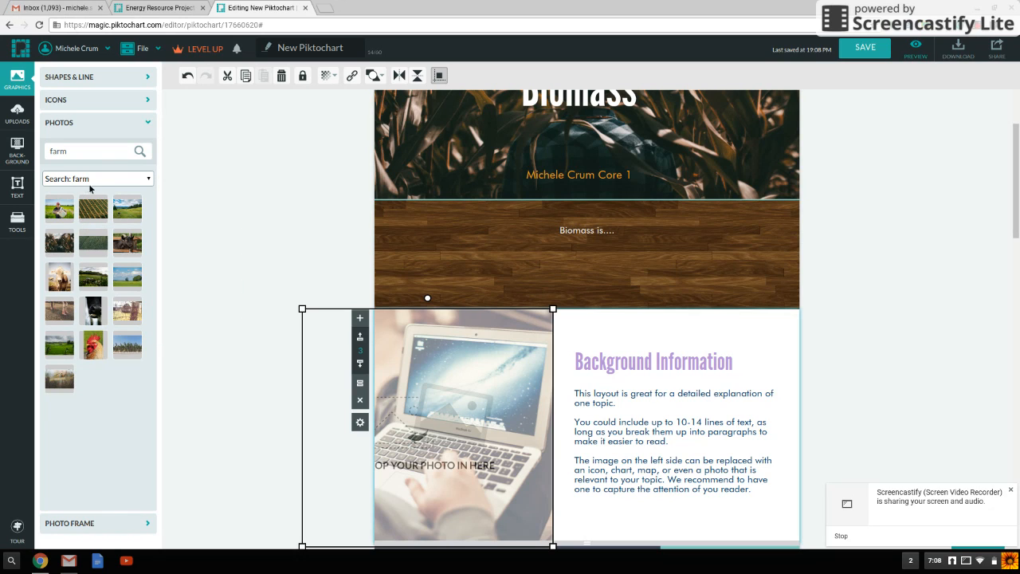
double_click(96, 151)
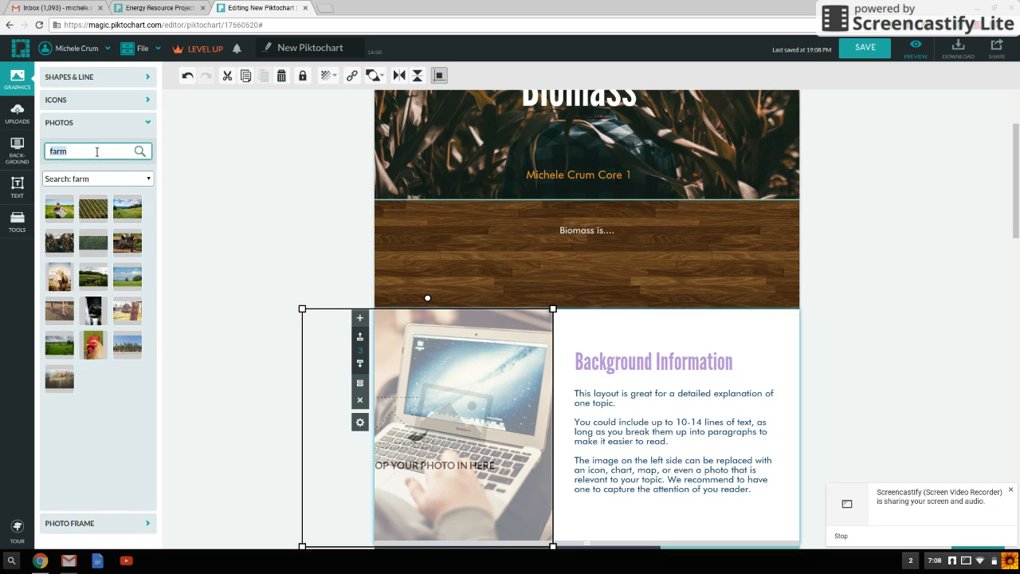
key("BackSpace")
type("cow")
key("Return")
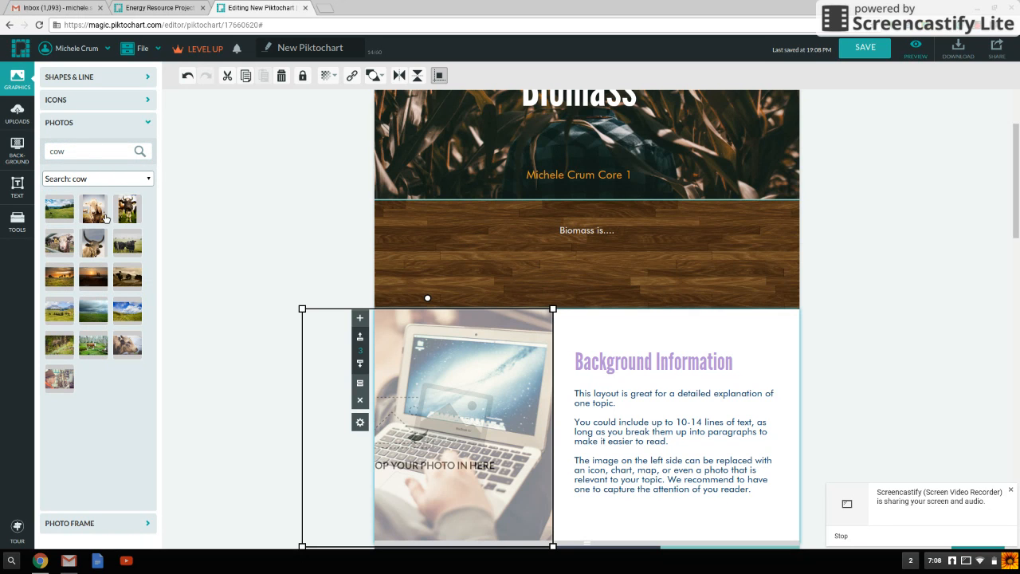
left_click(106, 218)
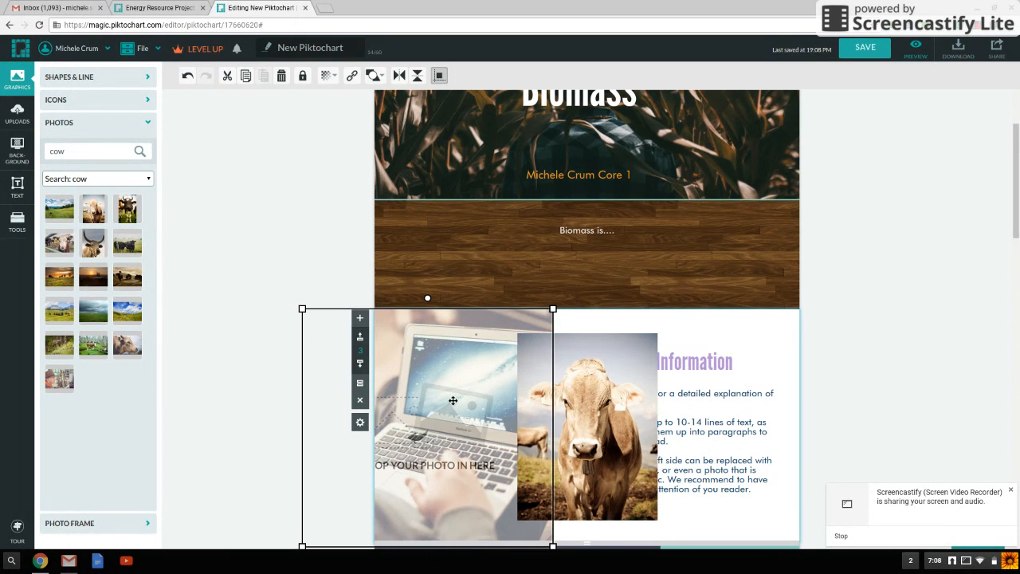
Delete the laptop photo and fit the cow photo into its place beside the Background Information text
key("Delete")
left_click_drag(545, 412, 435, 415)
left_click_drag(402, 335, 377, 313)
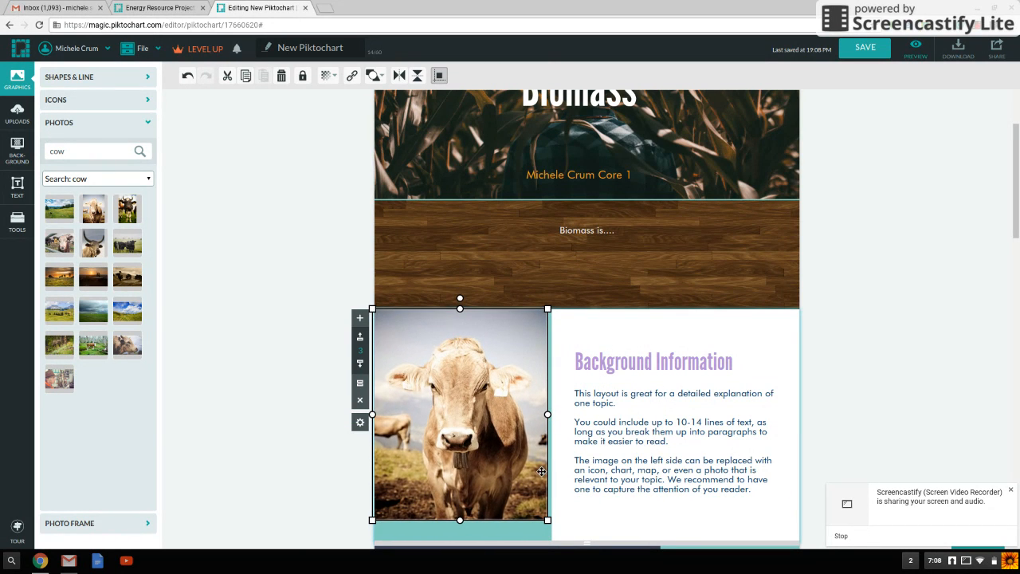
left_click_drag(548, 520, 556, 548)
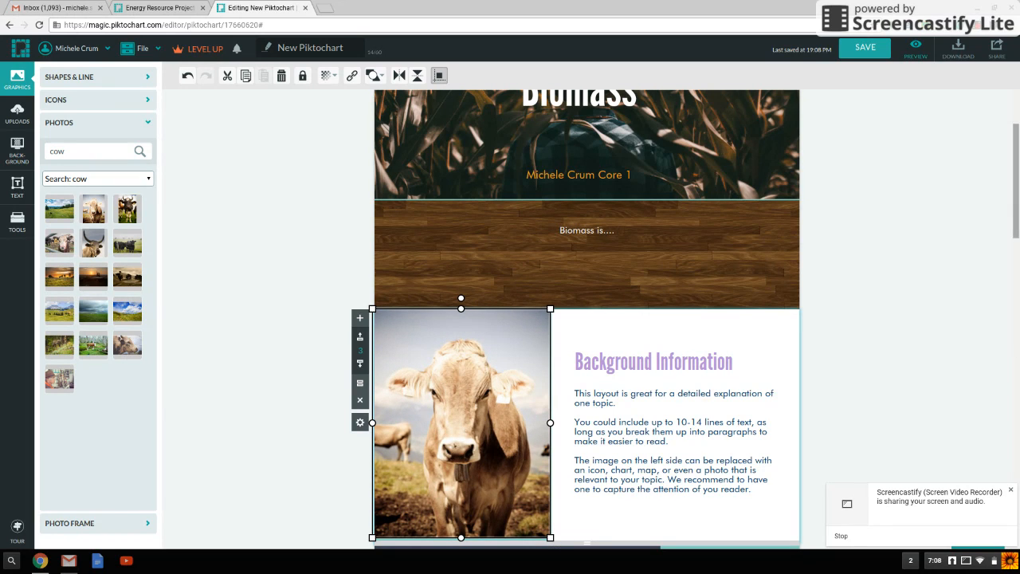
Delete the light bulb icon from the teal area of the "02 Subtitle of Topic" block
left_click_drag(1015, 211, 1014, 289)
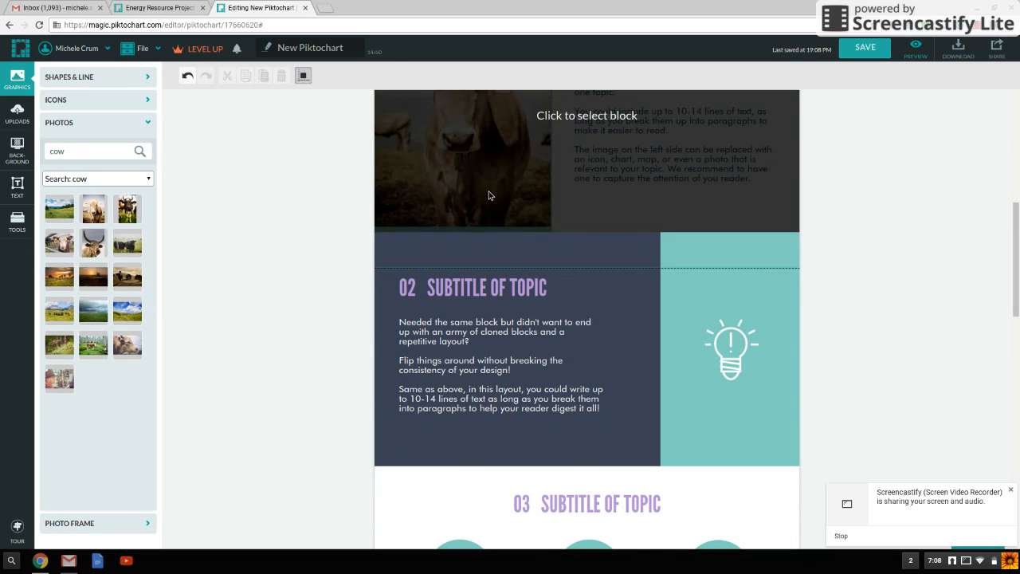
left_click(493, 195)
left_click(492, 196)
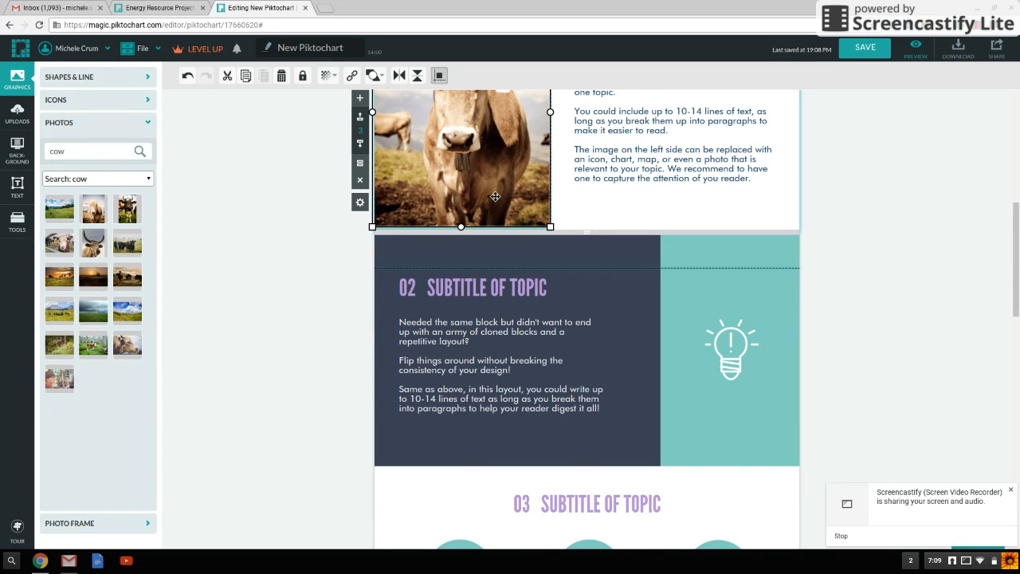
left_click(734, 358)
left_click(737, 359)
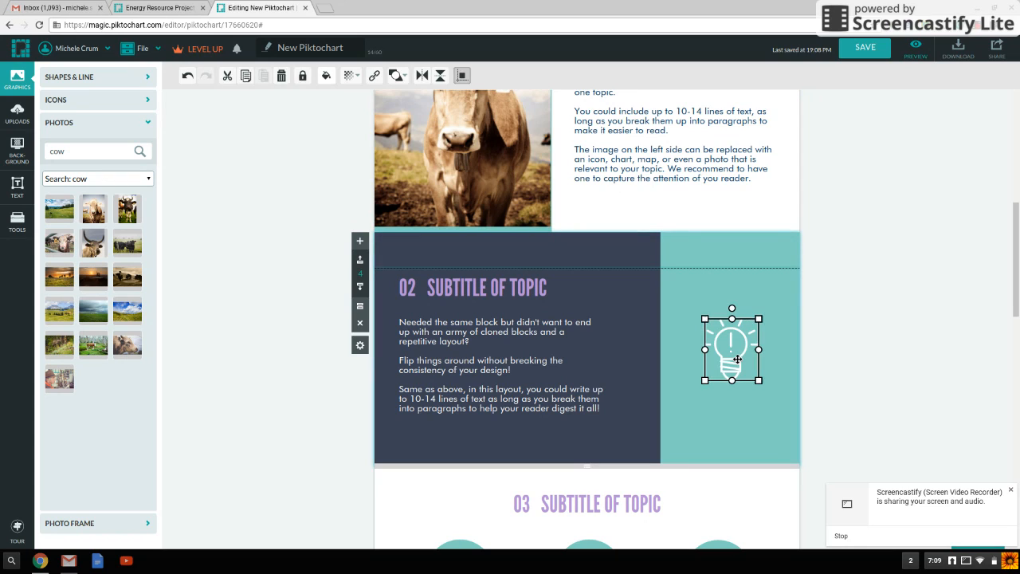
key("Delete")
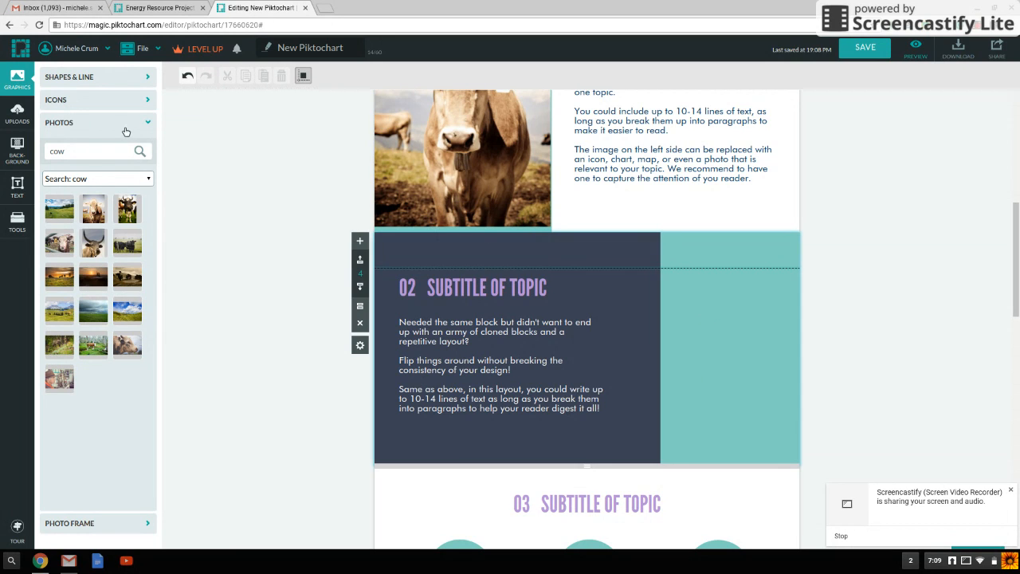
Search the icon library for "car" and place the outlined car with a rear spare wheel in the teal area of the "02 Subtitle of Topic" block
left_click(150, 100)
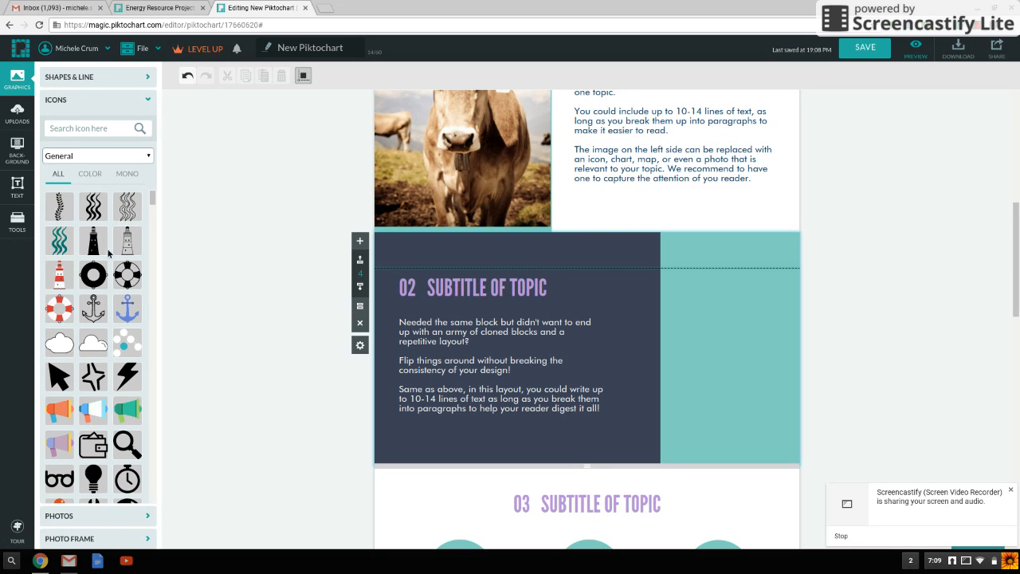
left_click(85, 129)
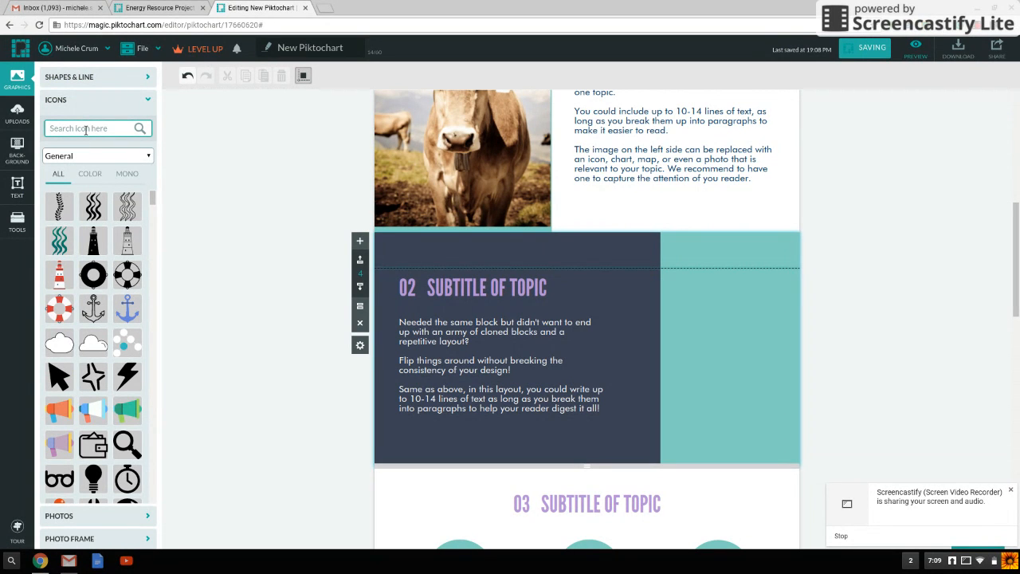
type("car")
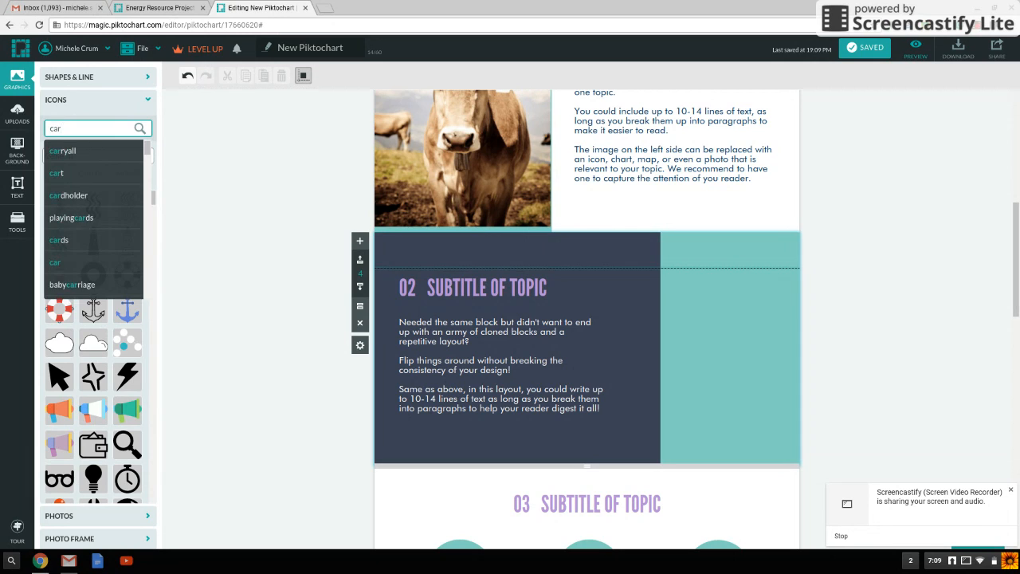
key("Return")
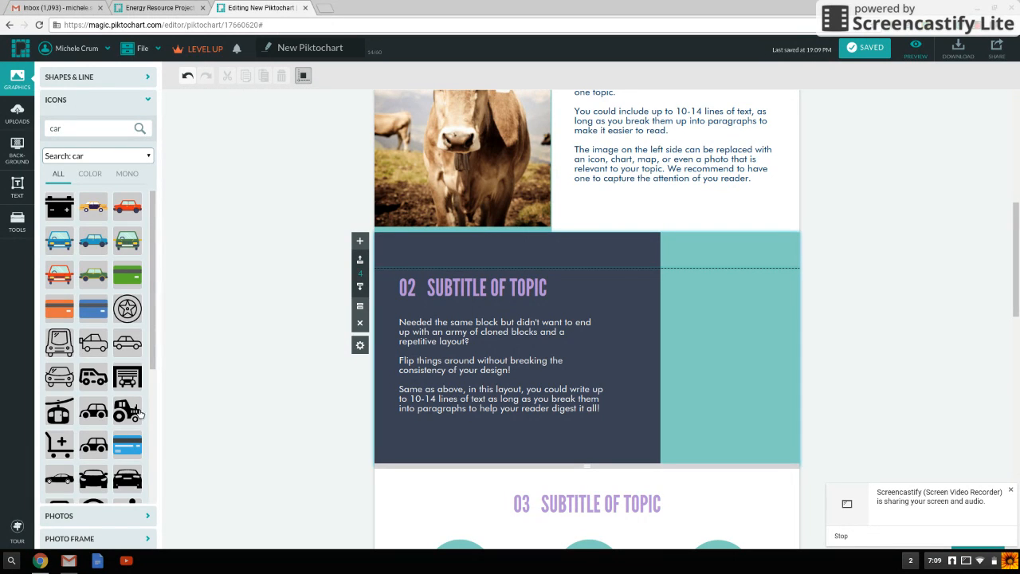
left_click(105, 351)
left_click_drag(611, 364, 741, 364)
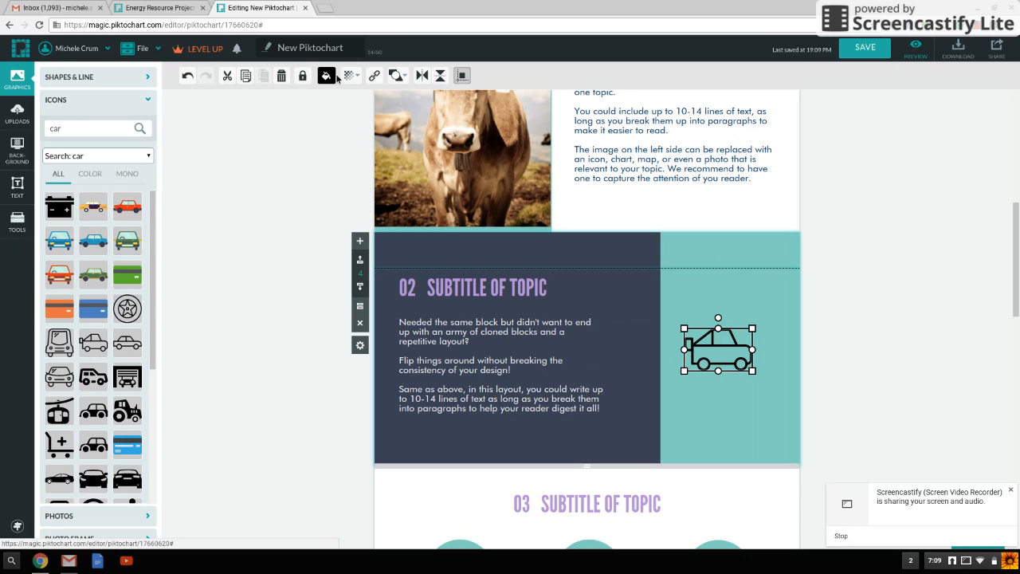
Recolor the car icon in the teal area white
left_click(328, 76)
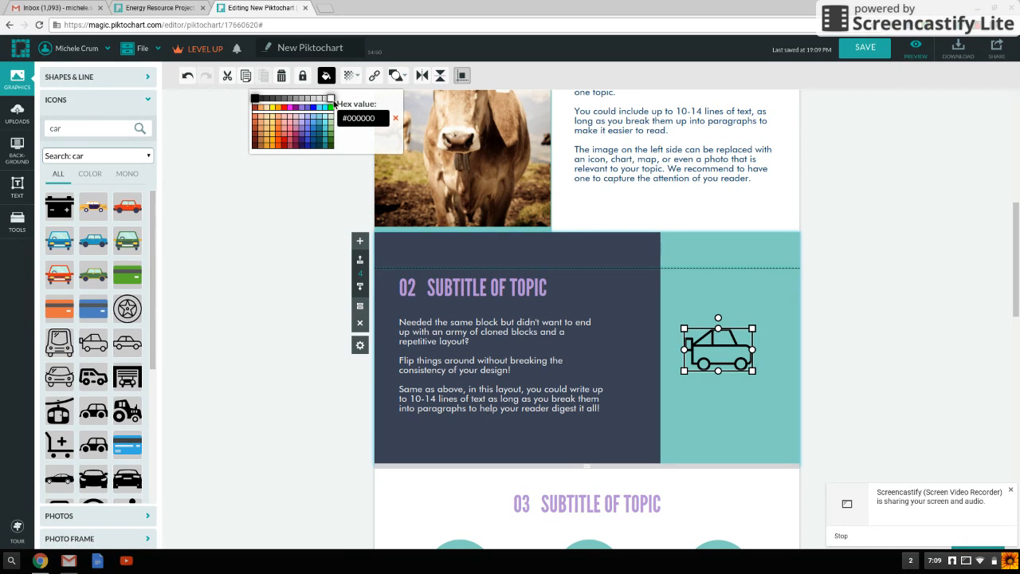
left_click(332, 99)
left_click(759, 295)
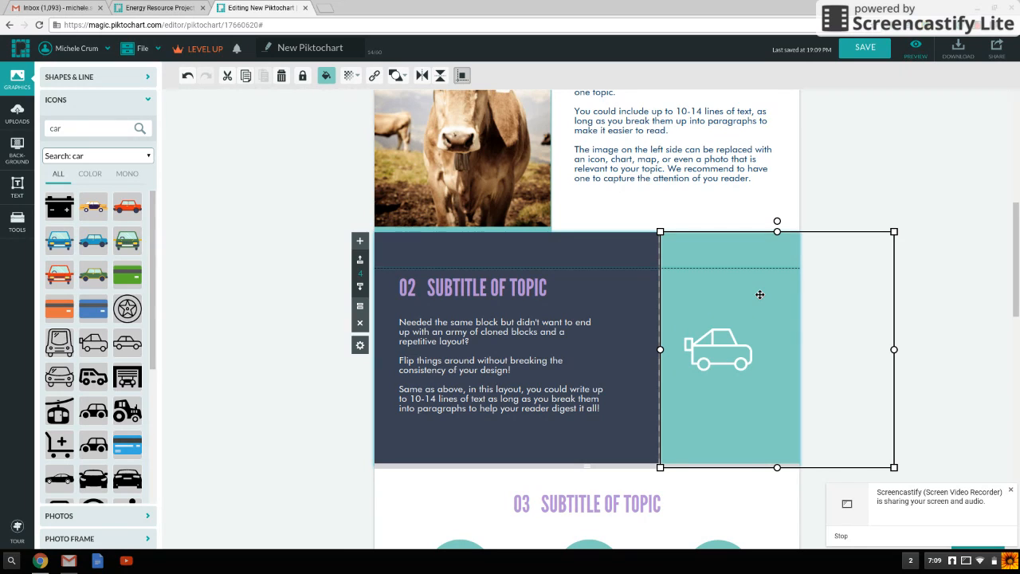
left_click(963, 251)
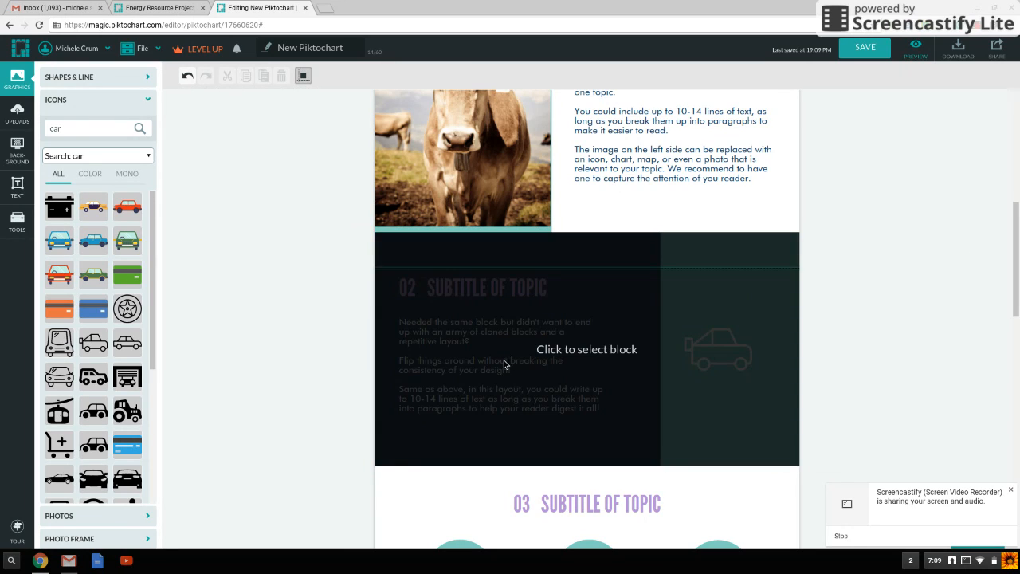
Duplicate the "02 Subtitle of Topic" block
left_click(512, 358)
mouse_move(1017, 283)
left_mouse_down()
mouse_move(1017, 325)
mouse_move(1017, 298)
left_mouse_up()
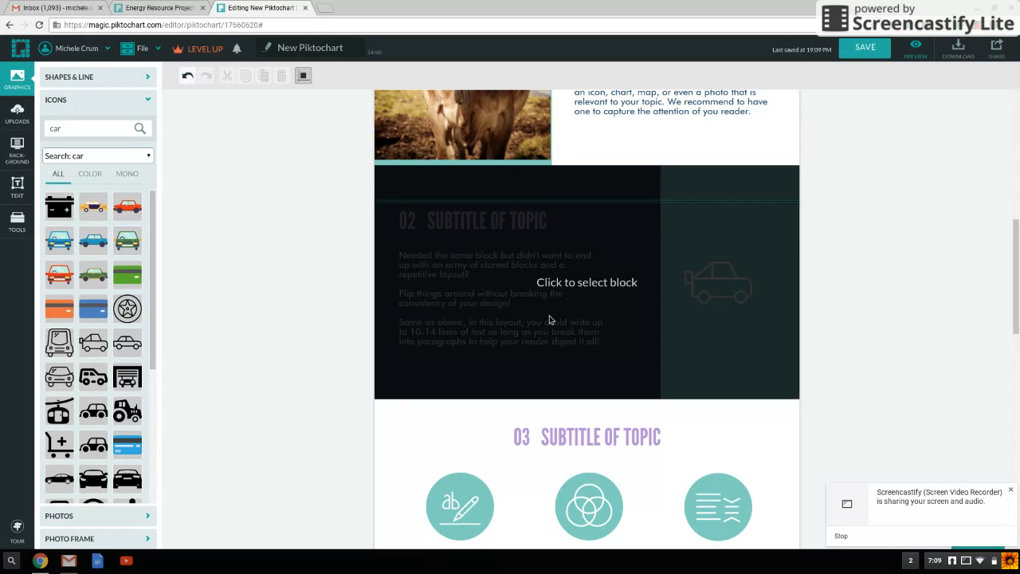
left_click(549, 319)
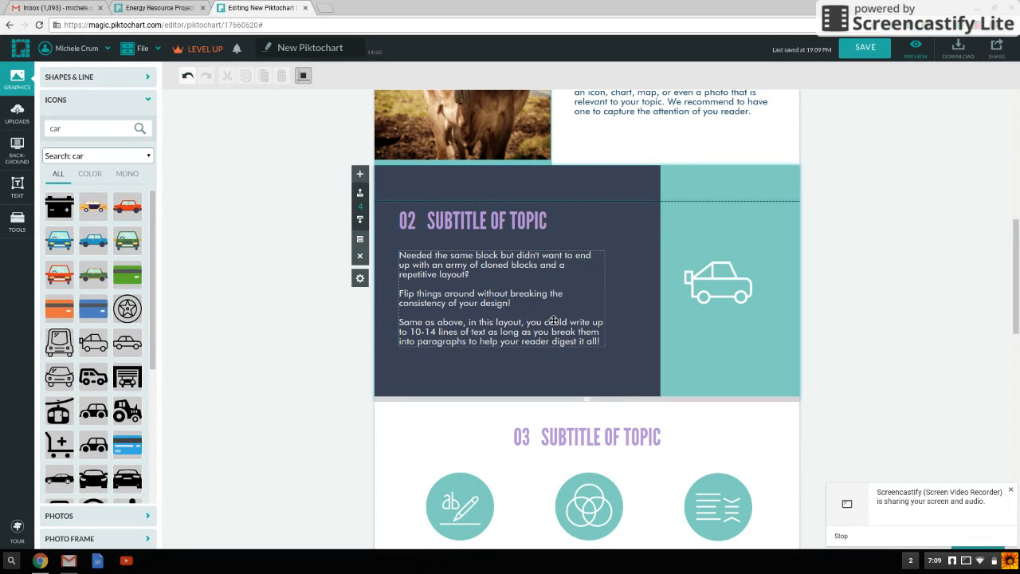
left_click(362, 241)
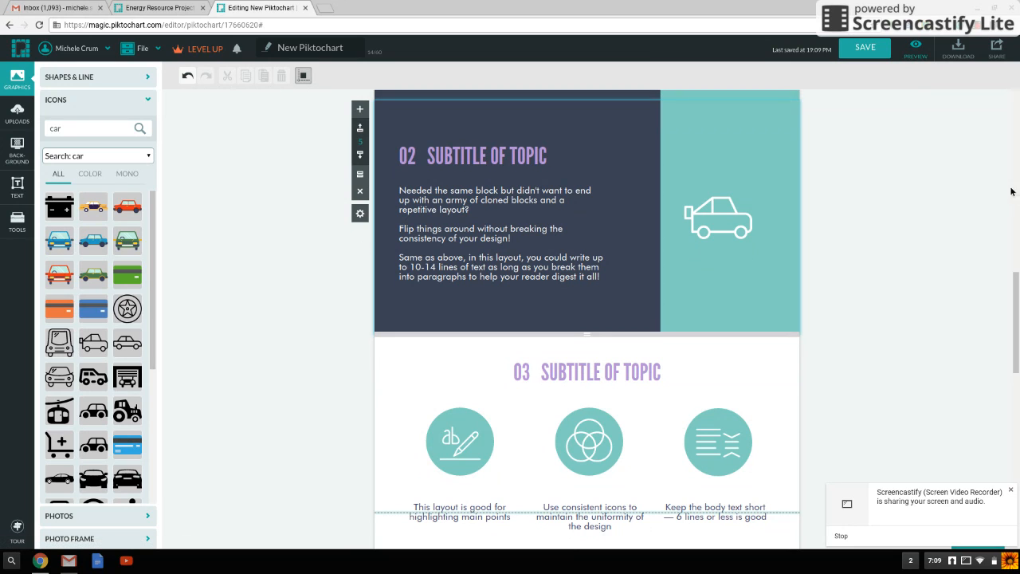
scroll(1009, 290, "up", 3)
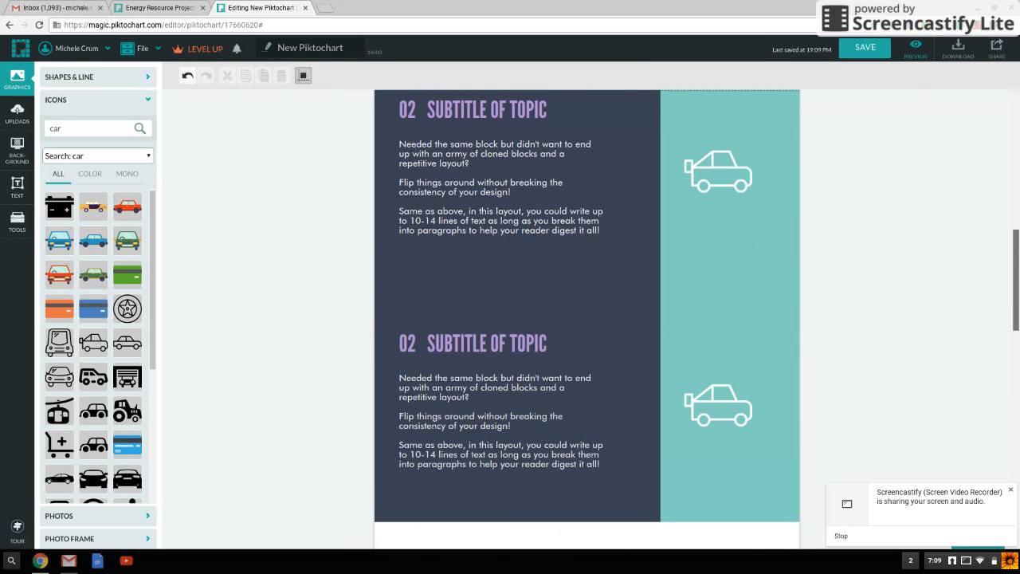
Move the teal rectangle of the duplicated "02 Subtitle of Topic" block to the block's left side
left_click(532, 434)
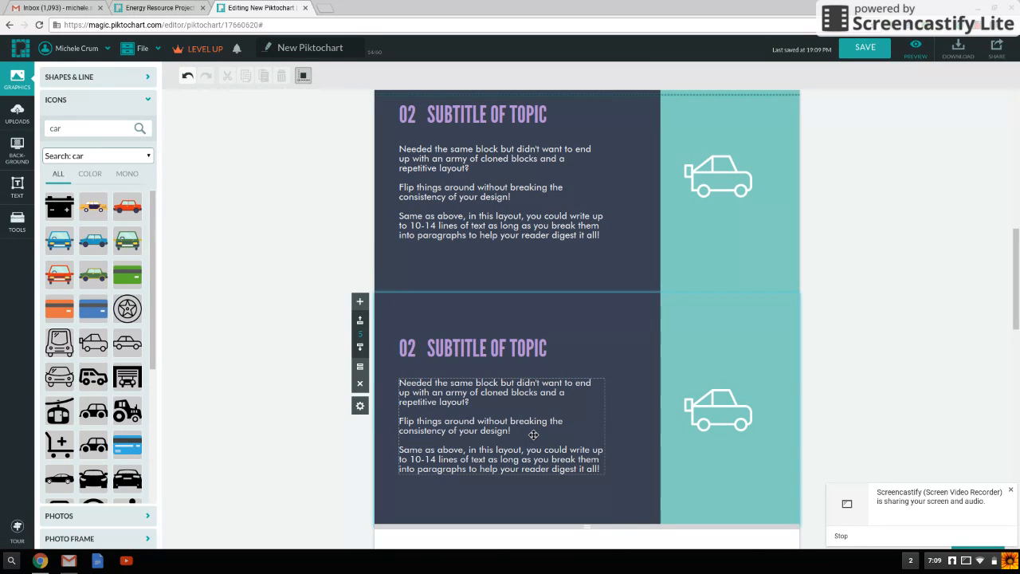
left_click(566, 348)
left_click(607, 319)
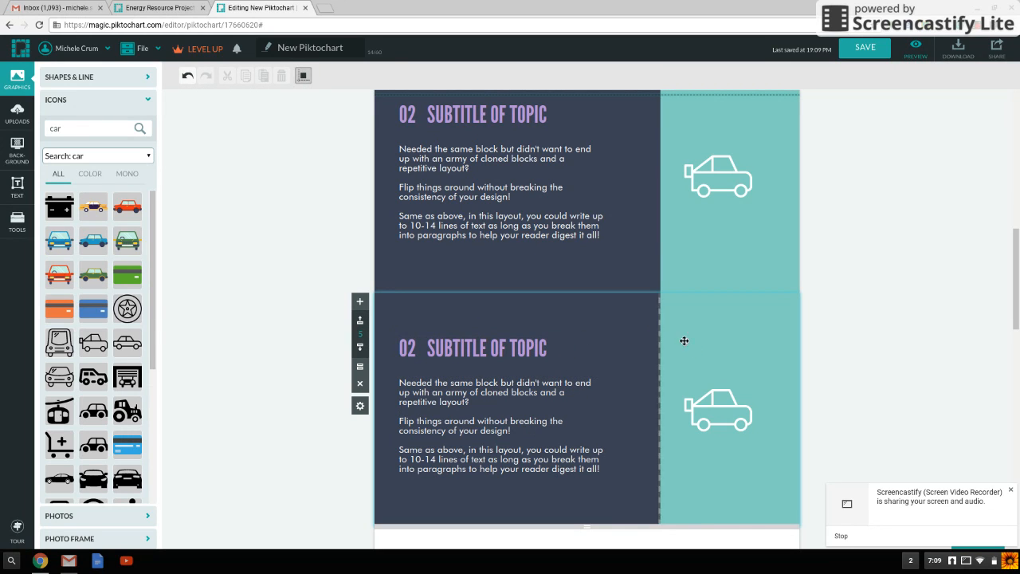
left_click(656, 326)
left_click_drag(694, 351, 400, 355)
Rearrange the duplicated block with the subtitle and body text on the dark right side and the car icon on the teal area
left_click(460, 354)
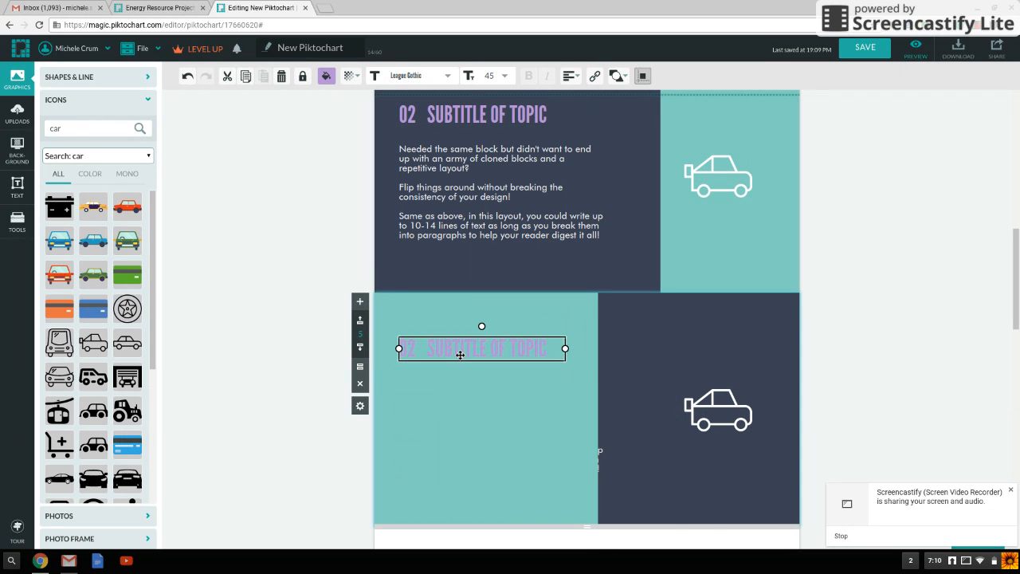
left_click_drag(479, 345, 698, 332)
left_click(704, 415)
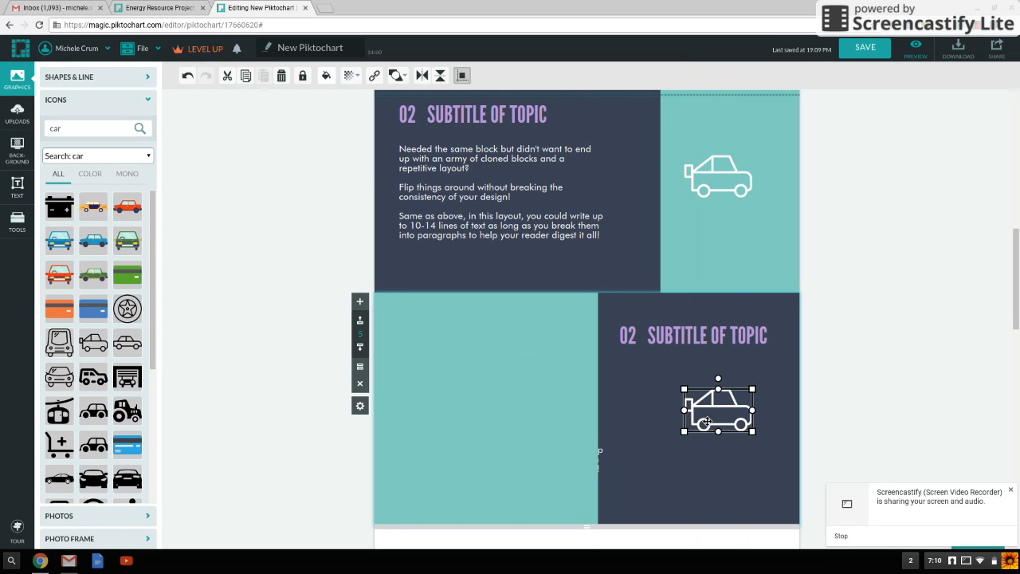
left_click_drag(741, 398, 478, 363)
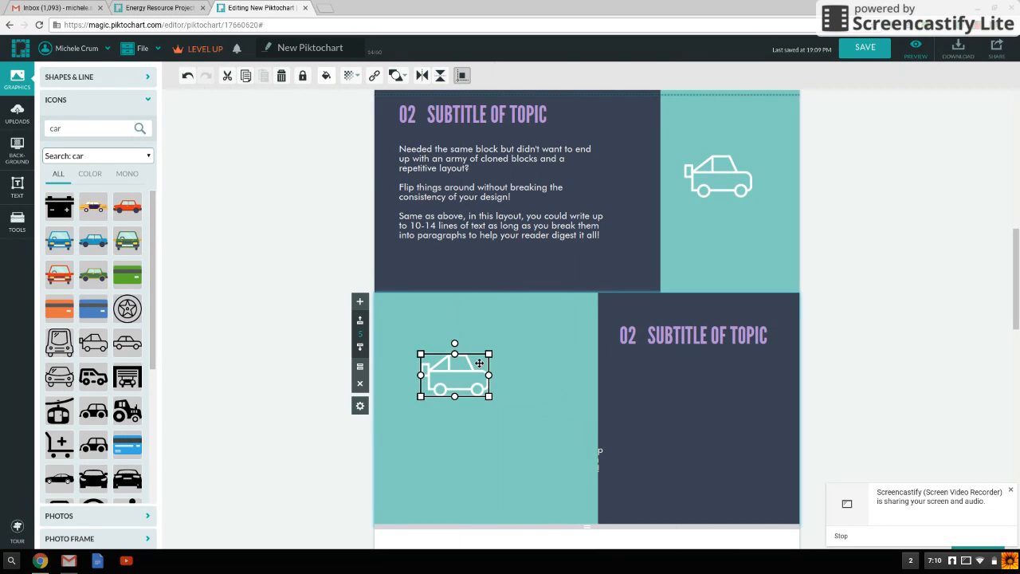
left_click_drag(608, 459, 804, 458)
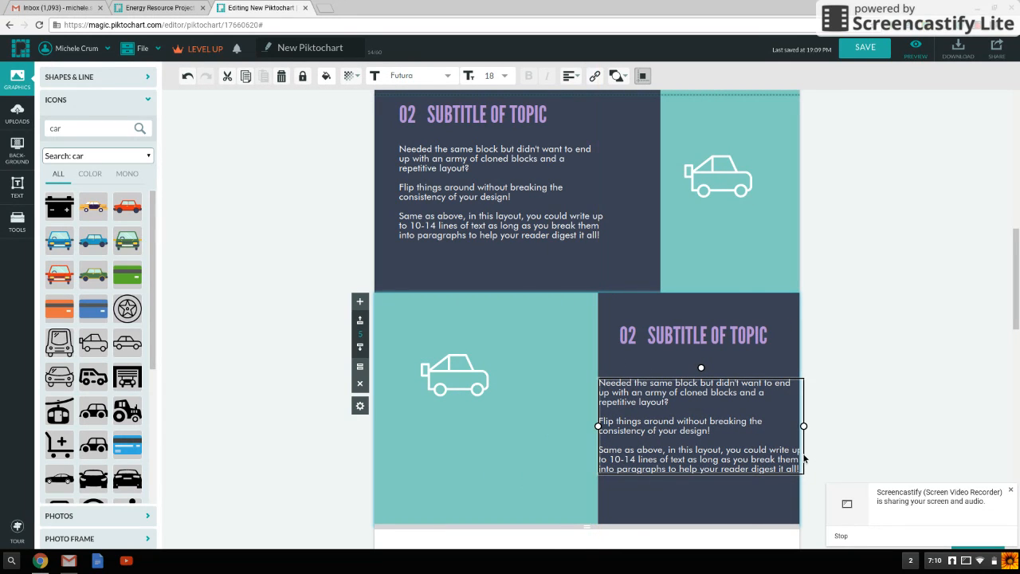
Narrow the duplicated block's teal rectangle from its right edge and shift the car icon slightly down within it
left_click(605, 352)
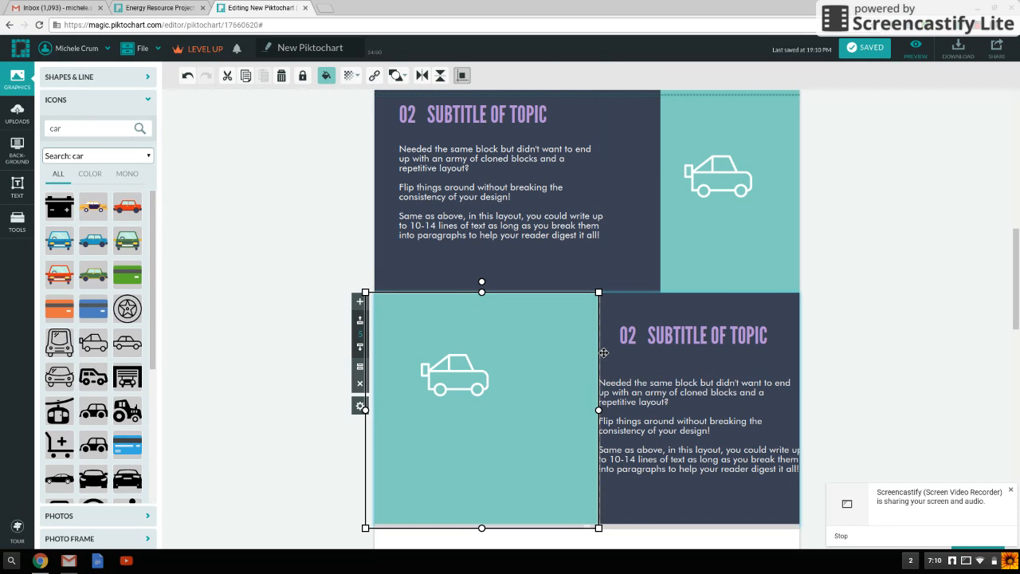
left_click(612, 350)
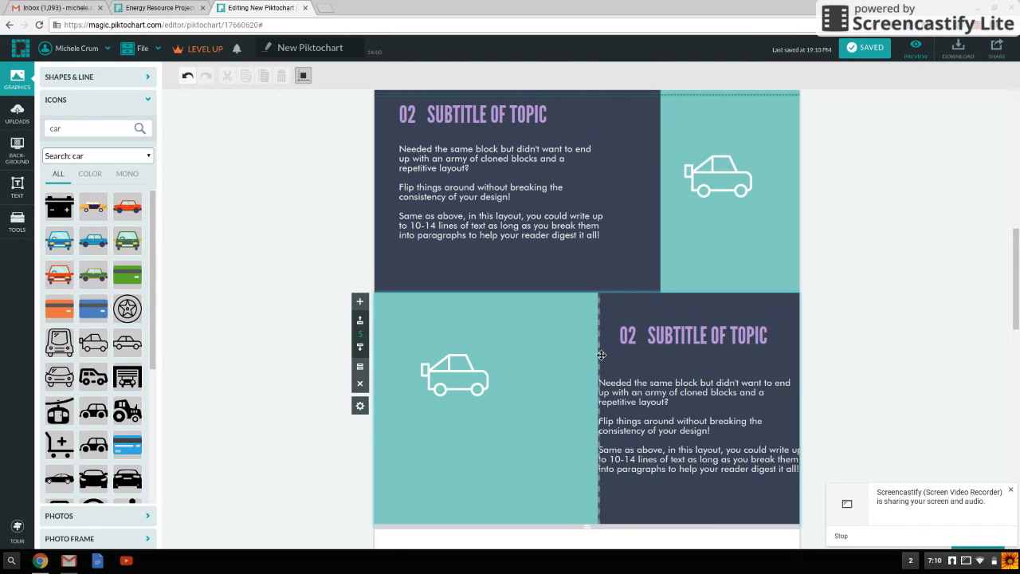
left_click(590, 357)
left_click_drag(598, 409, 548, 415)
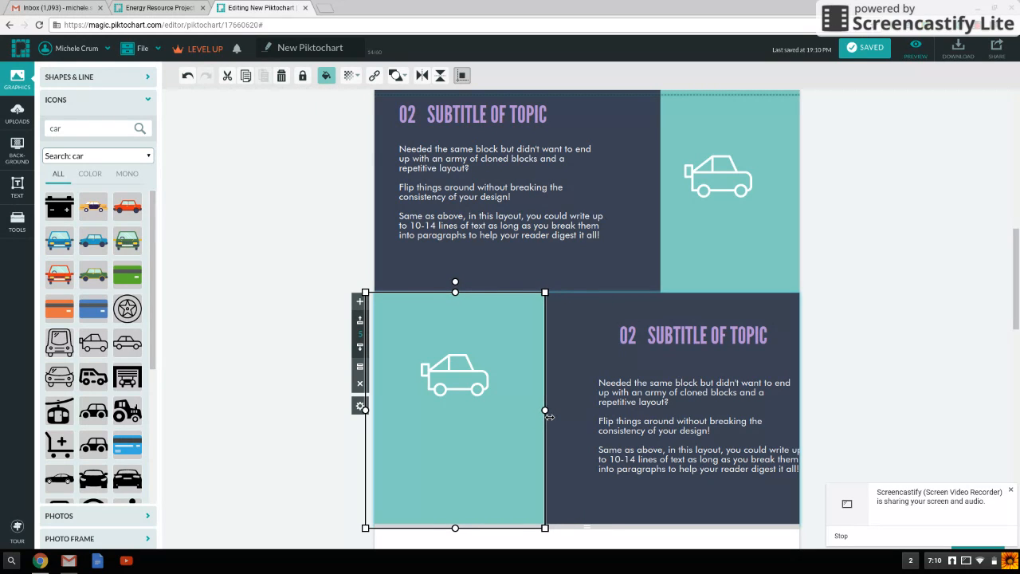
left_click(477, 389)
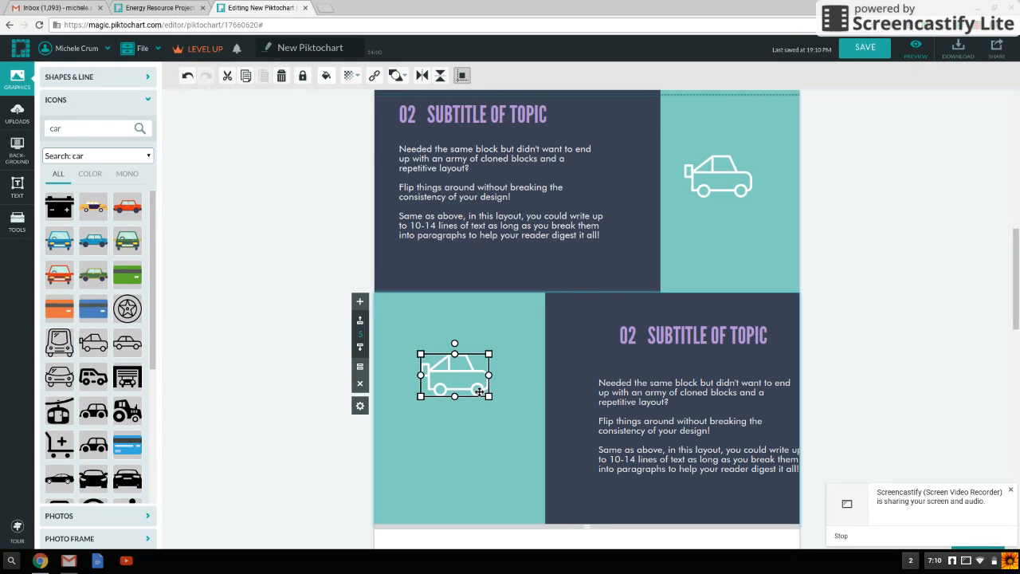
left_click_drag(476, 386, 478, 410)
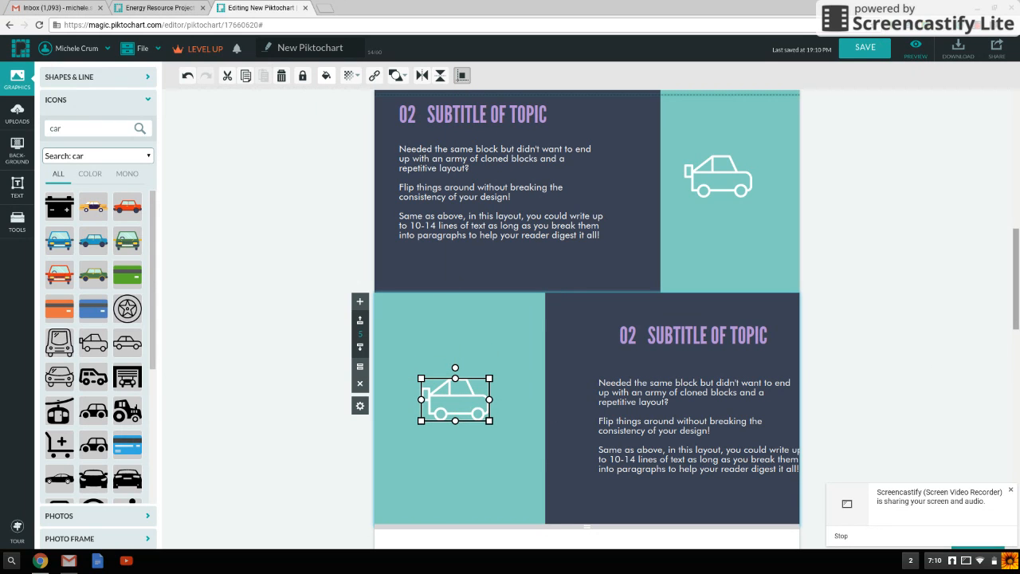
Search the icon library for "check" and insert the thick outlined check mark into the "04 Subtitle of Topic" comparison block
left_click_drag(1015, 294, 1017, 374)
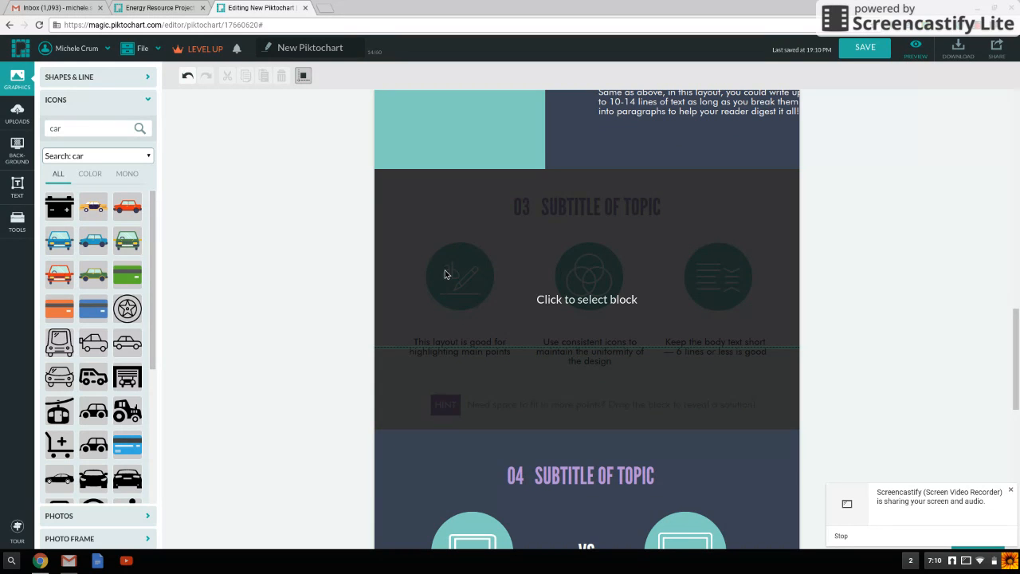
left_click(450, 287)
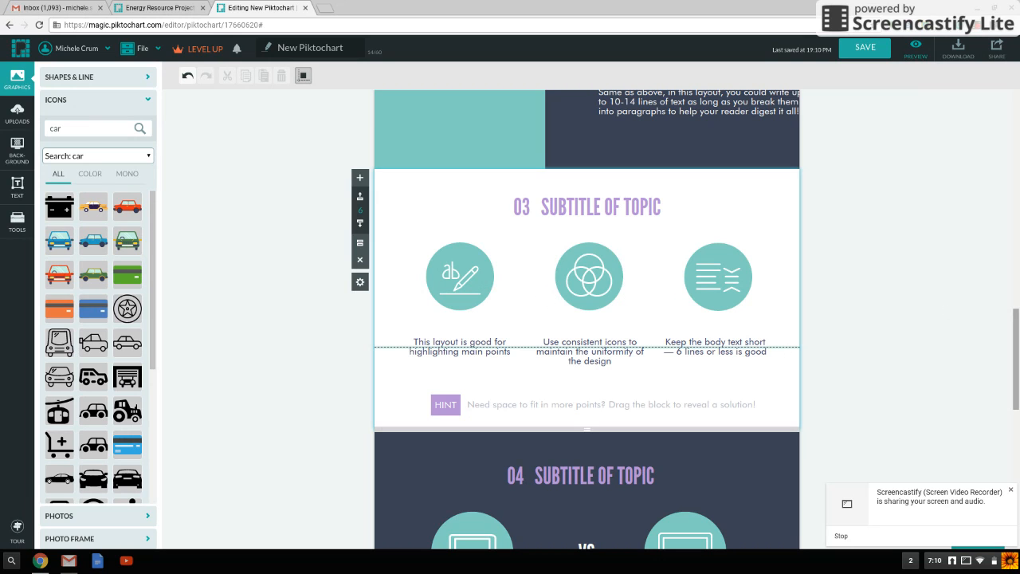
left_click_drag(1015, 346, 1014, 418)
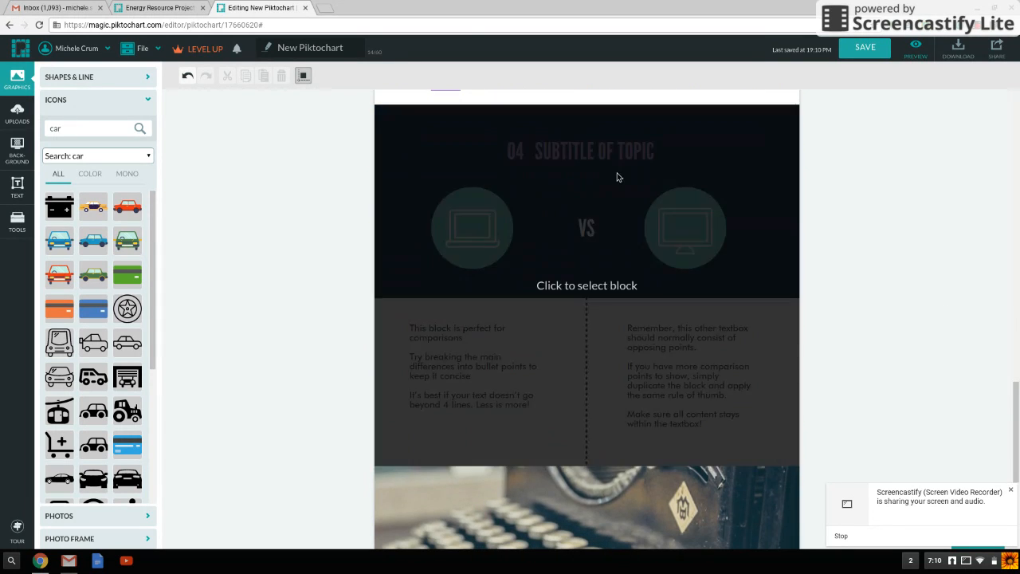
left_click(757, 245)
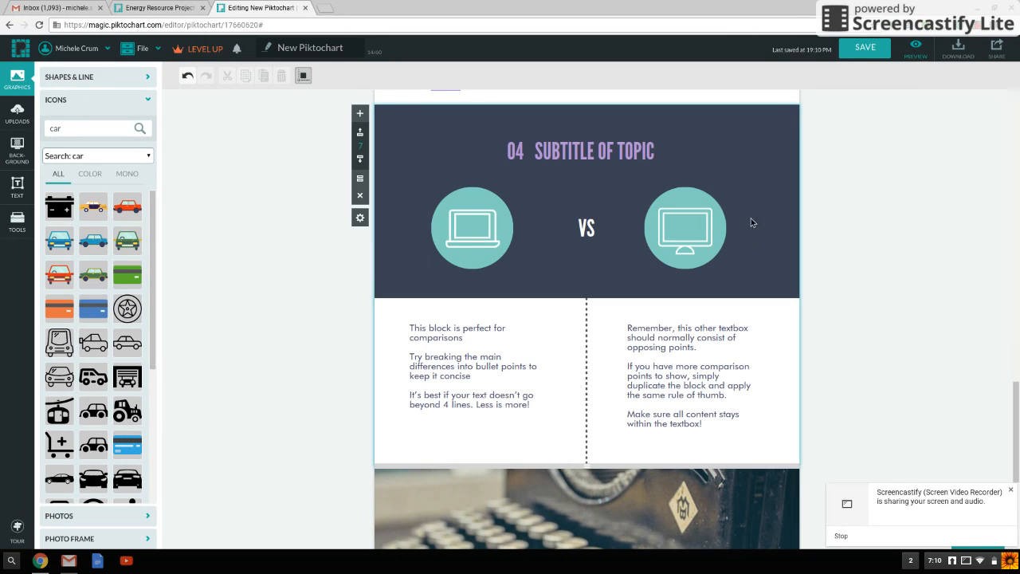
left_click(492, 228)
left_click(91, 133)
type("check")
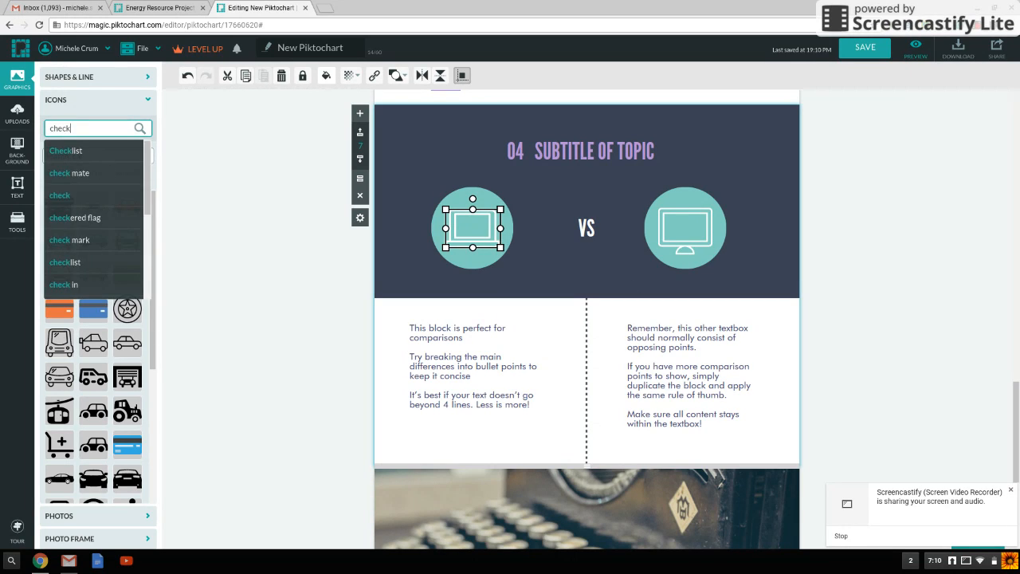
key("Return")
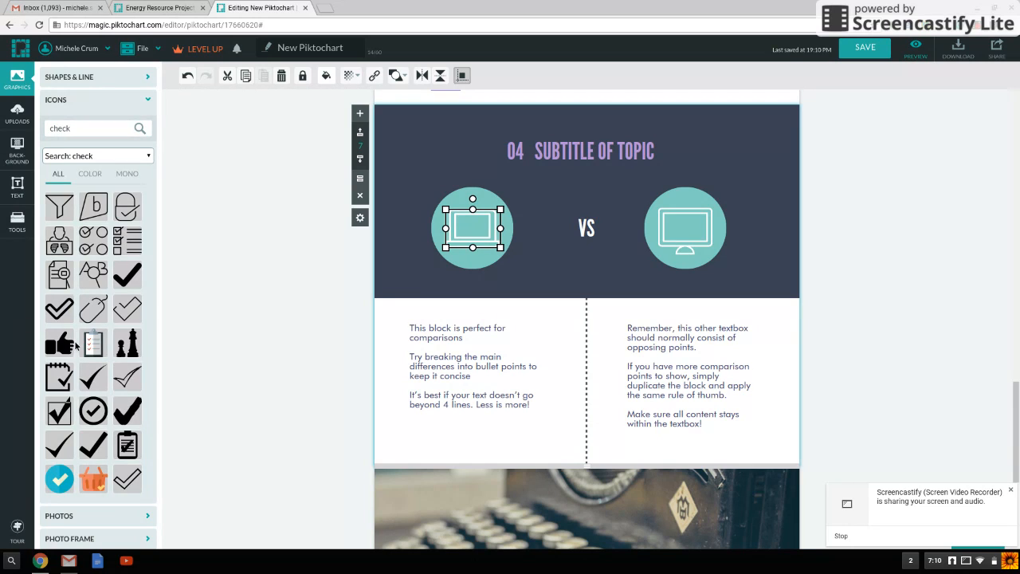
left_click(59, 311)
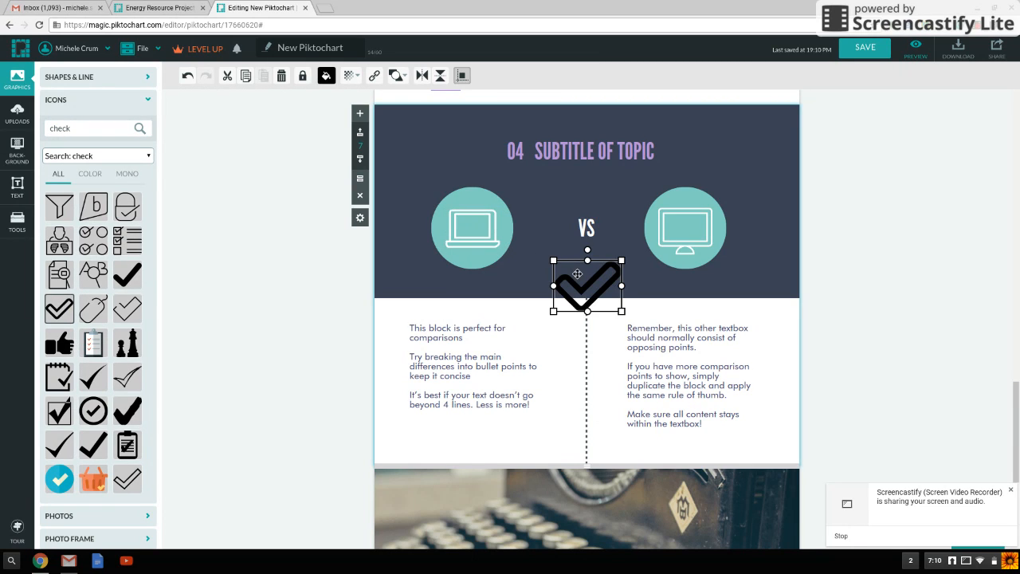
Replace the laptop icon in the left teal circle with the check mark, colored white (#FFFFFF)
left_click(456, 219)
key("Delete")
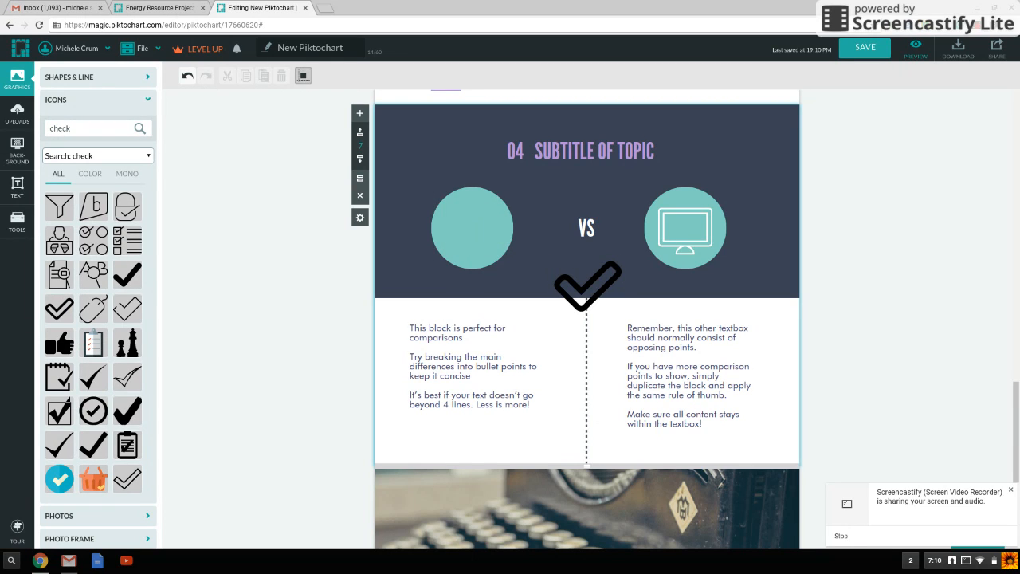
left_click_drag(601, 281, 490, 231)
left_click(326, 77)
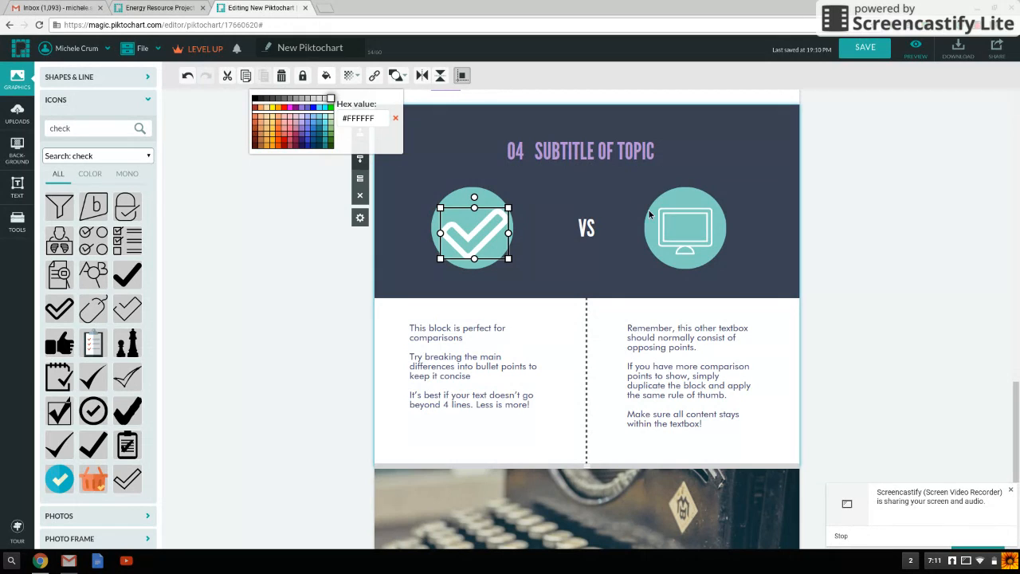
Duplicate the "04 Subtitle of Topic" comparison block
left_click(668, 227)
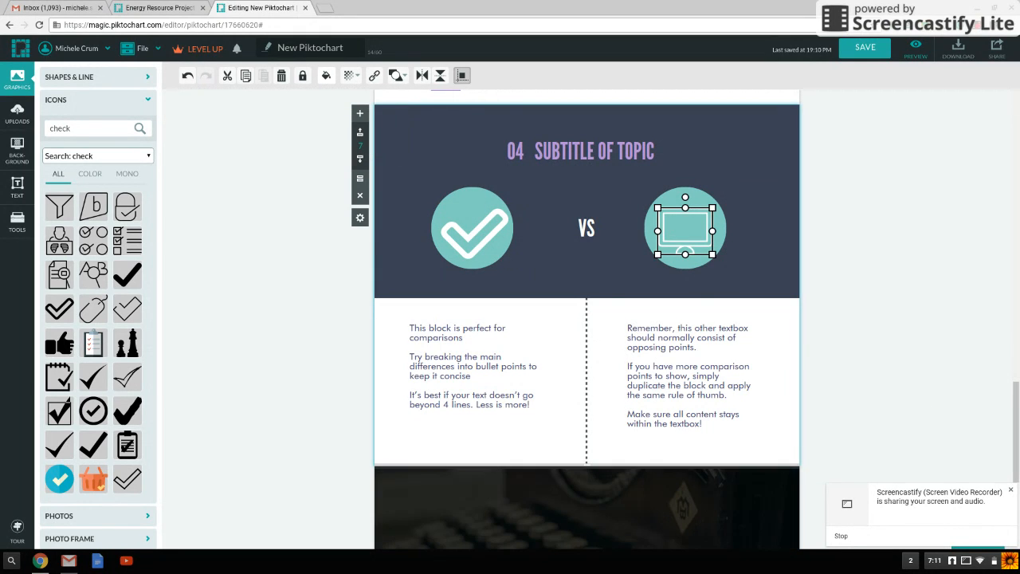
mouse_move(1015, 391)
left_mouse_down()
mouse_move(1013, 439)
mouse_move(1013, 398)
left_mouse_up()
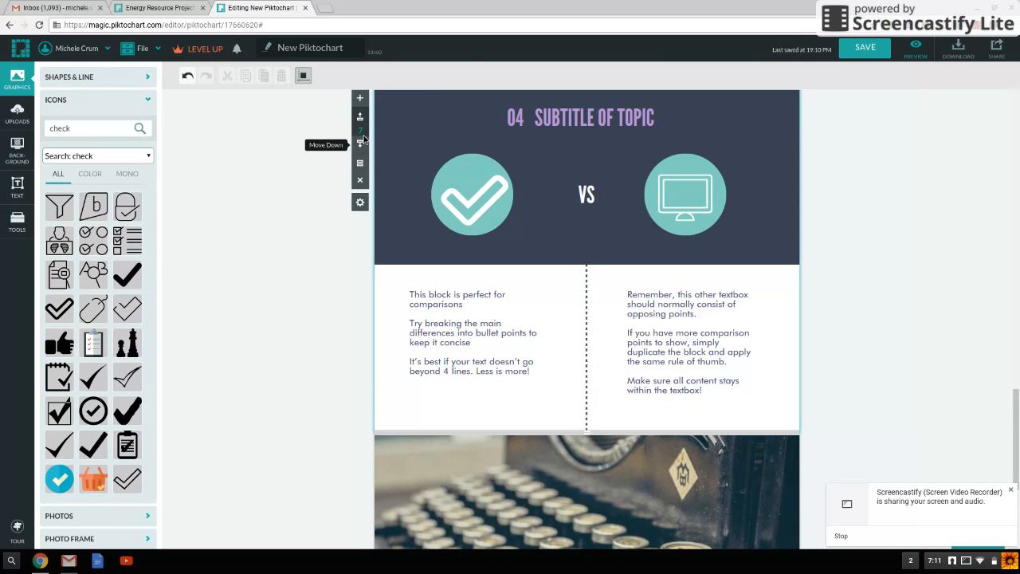
left_click(361, 141)
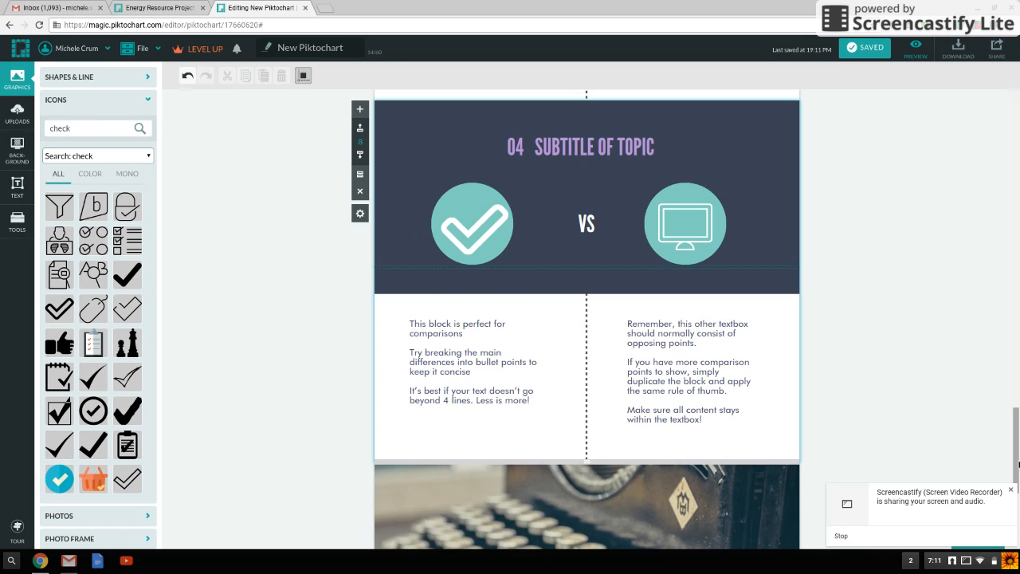
Duplicate the Biomass title block at the start of the infographic
scroll(1006, 446, "up", 5)
left_click_drag(1007, 426, 1005, 151)
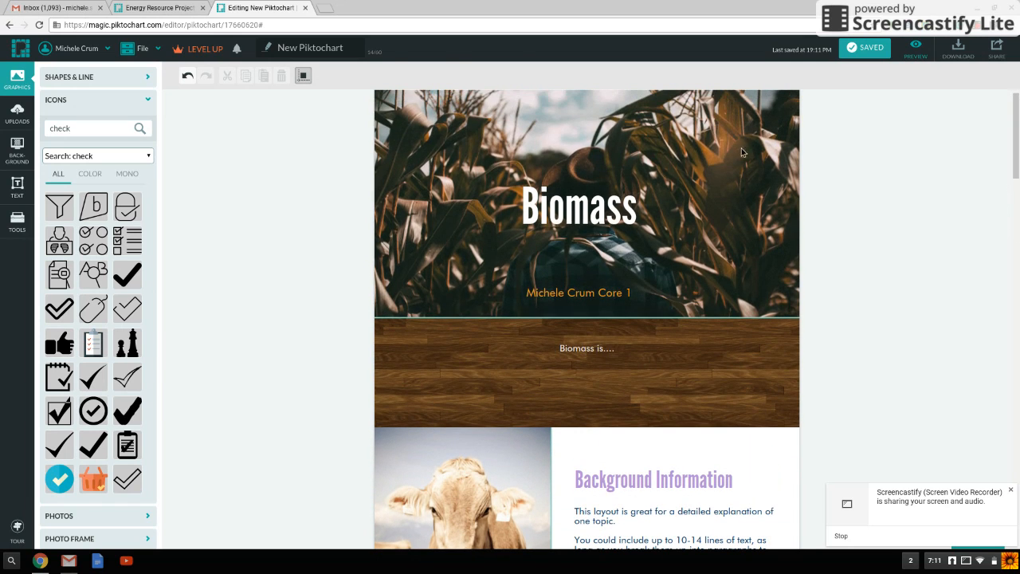
left_click(717, 184)
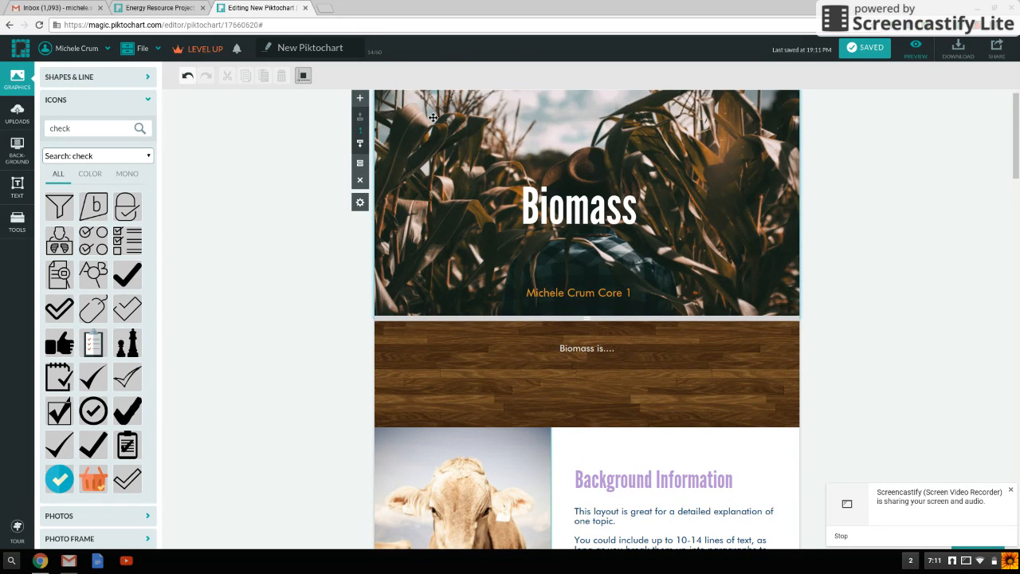
left_click(359, 162)
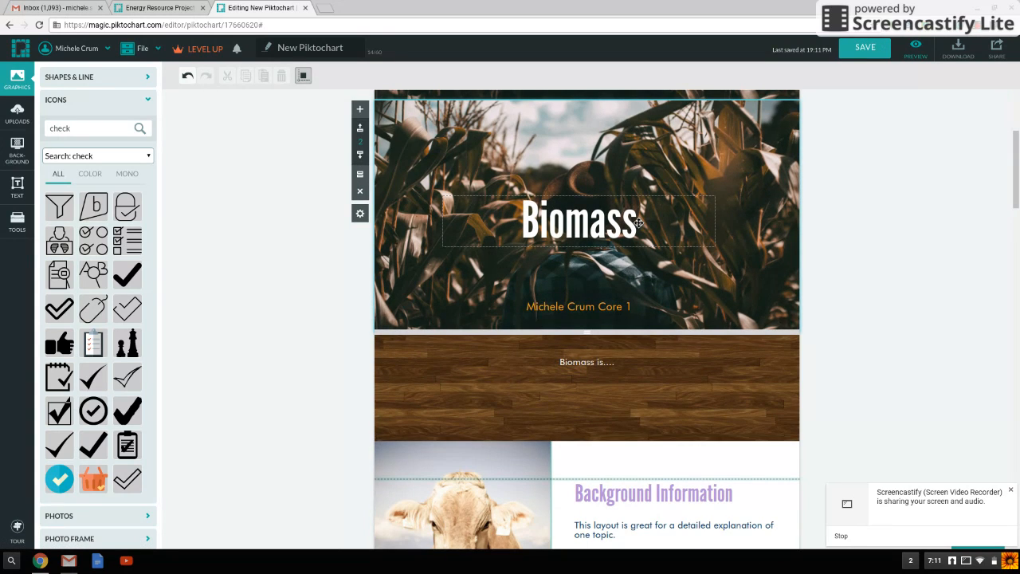
Move the duplicated Biomass title block down until it sits between the two "04 Subtitle of Topic" comparison blocks
left_click(363, 157)
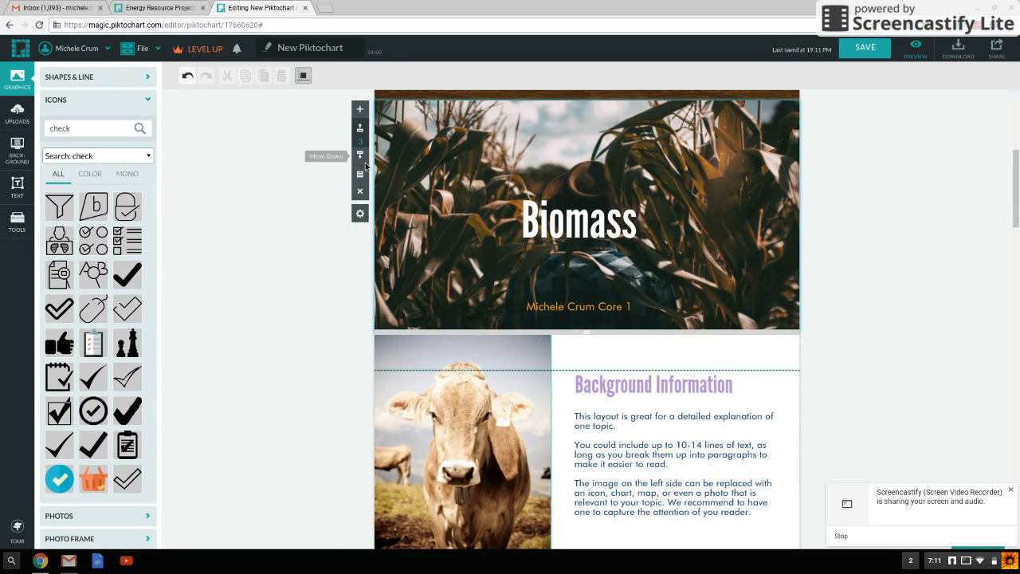
left_click(361, 156)
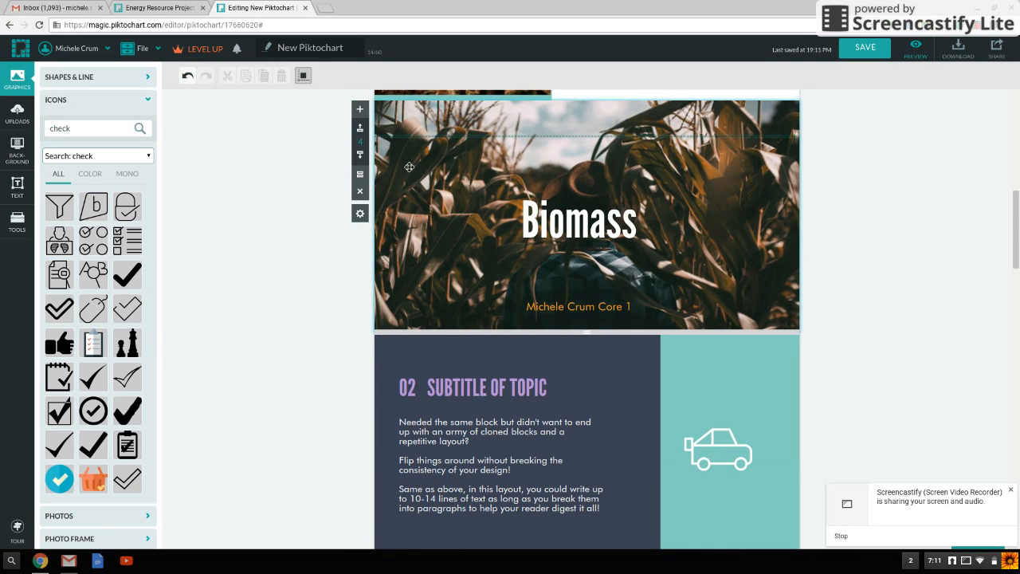
left_click(360, 156)
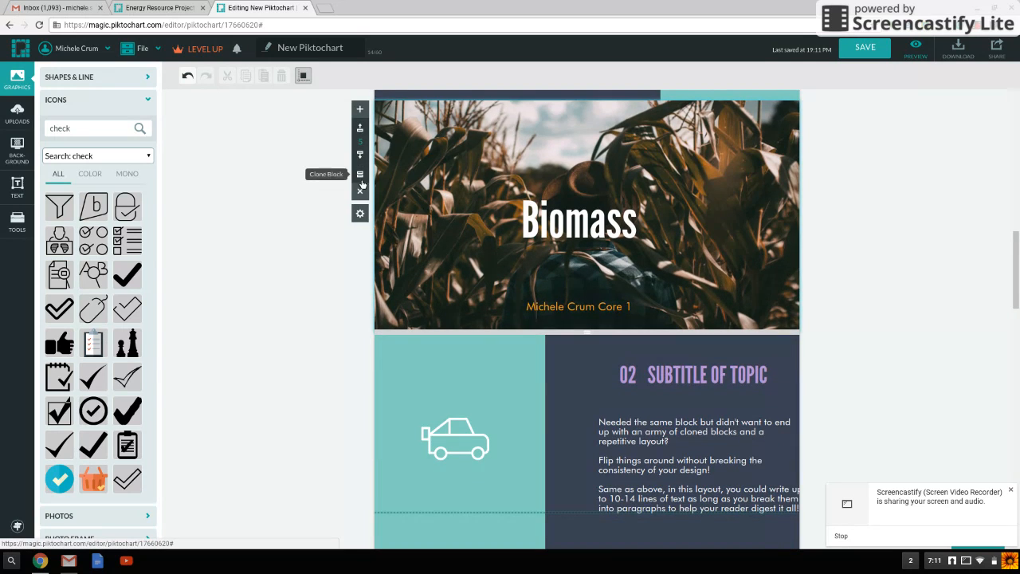
left_click(360, 155)
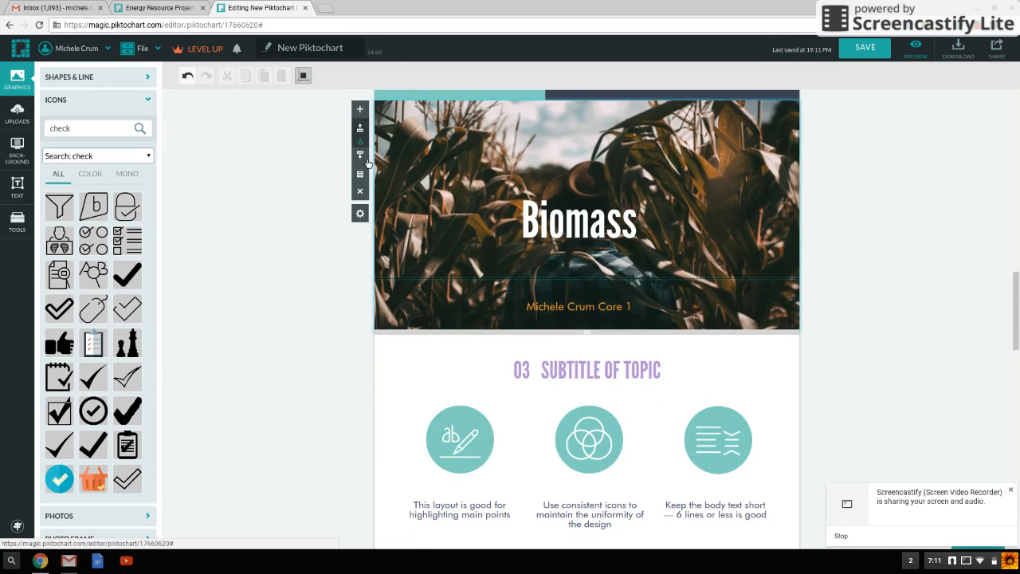
left_click(360, 159)
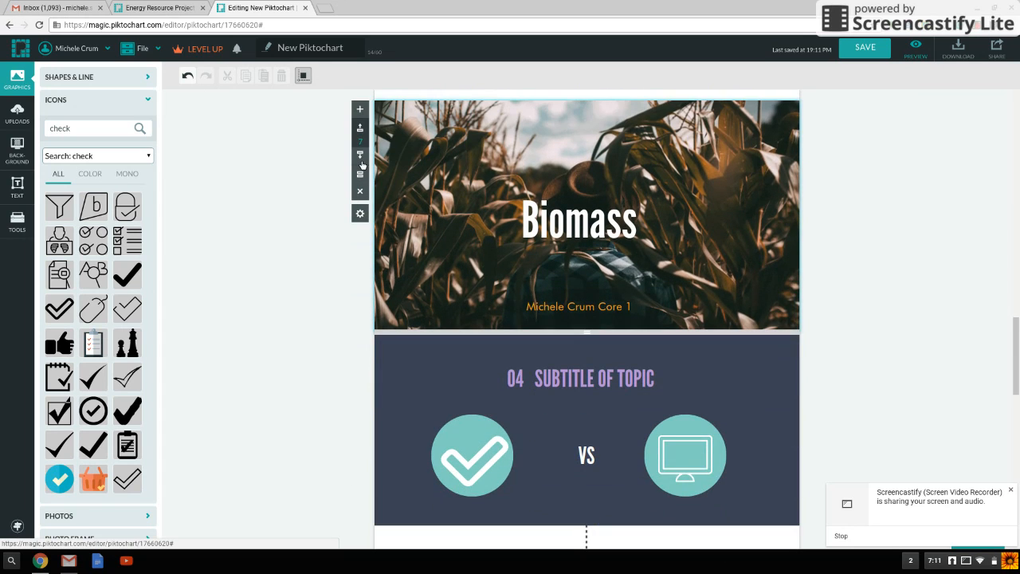
left_click(360, 157)
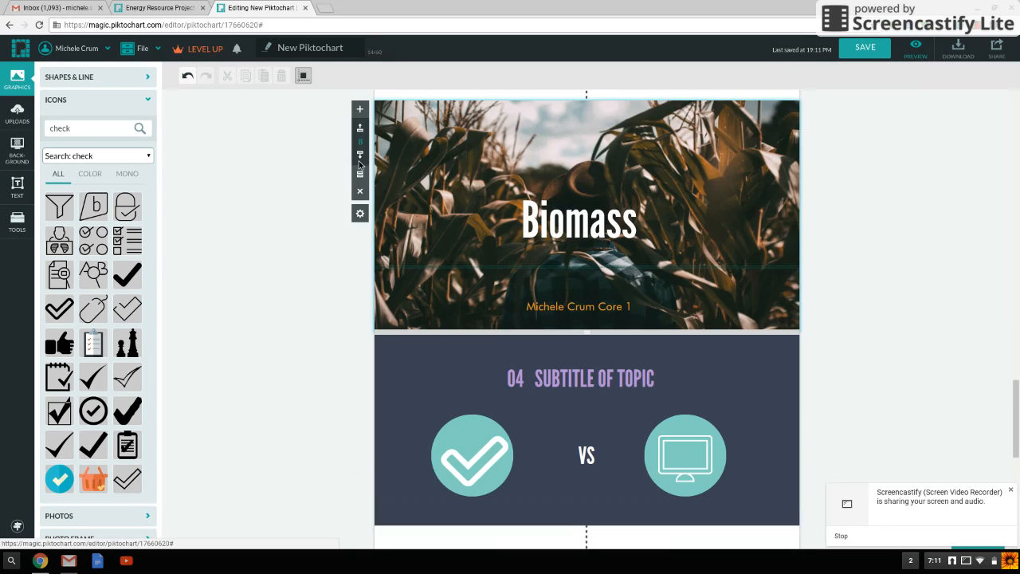
Delete the "Biomass" title and the author line from the duplicated title block
left_click(591, 233)
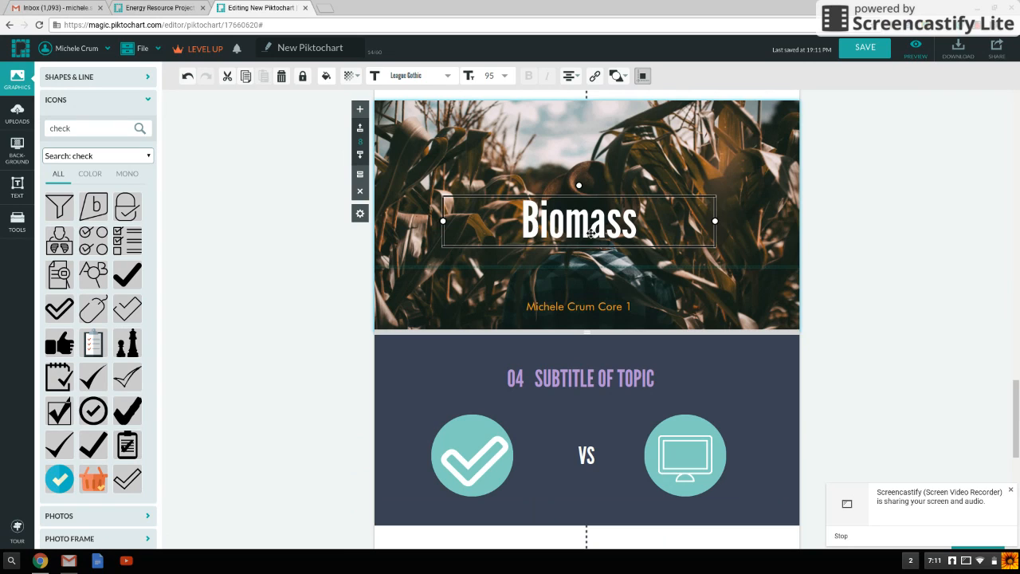
key("Delete")
left_click(594, 305)
key("Delete")
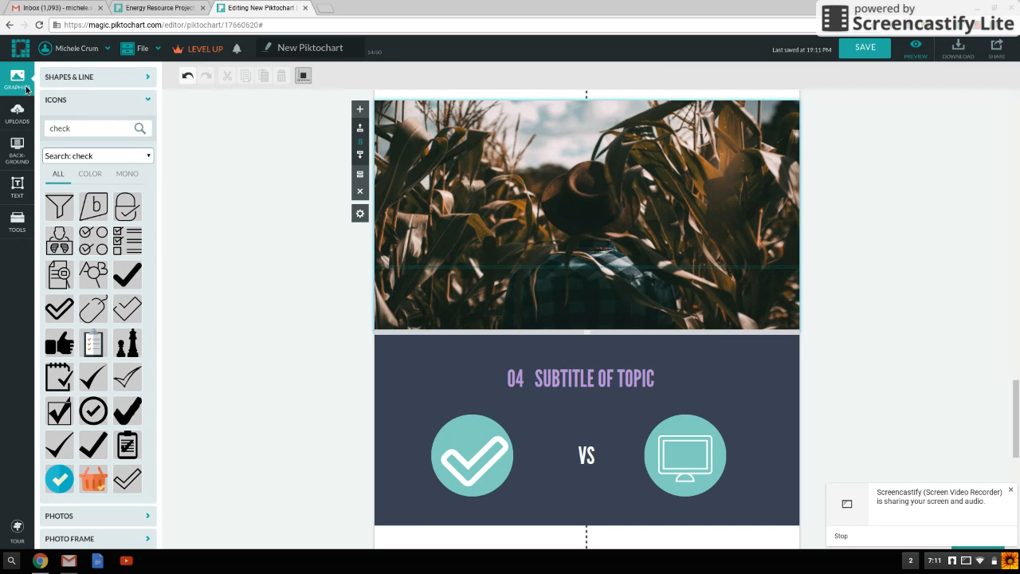
Search the photo library for "farm" and insert the aerial photo of striped crop rows into the duplicated title block
left_click(151, 81)
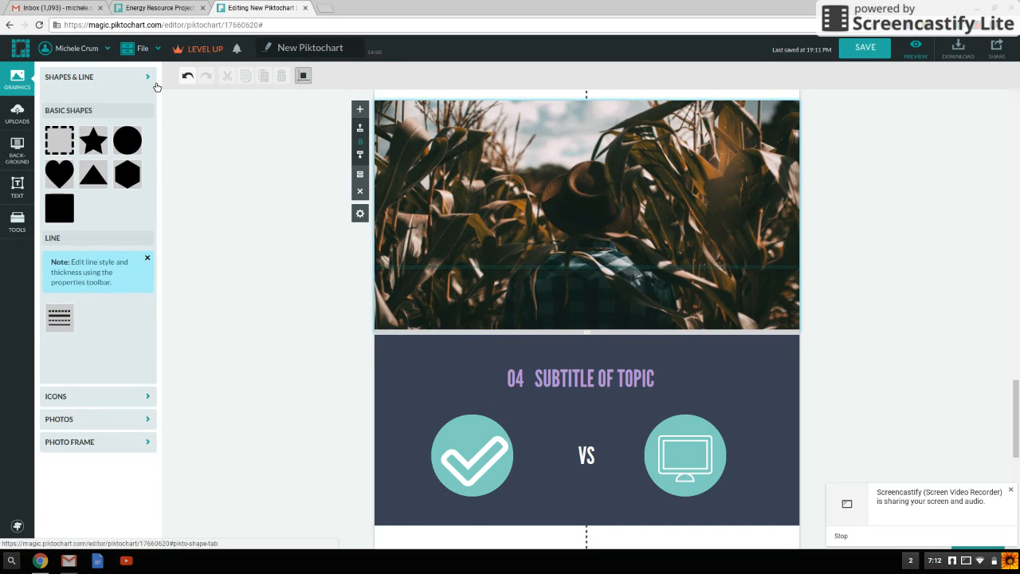
left_click(156, 83)
left_click(148, 130)
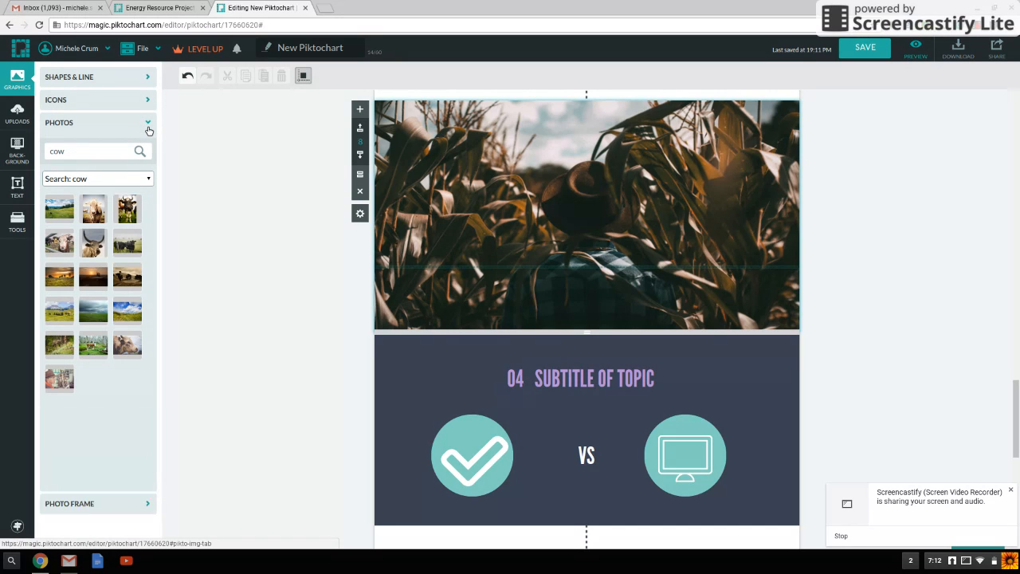
left_click(96, 153)
type("farm")
key("Return")
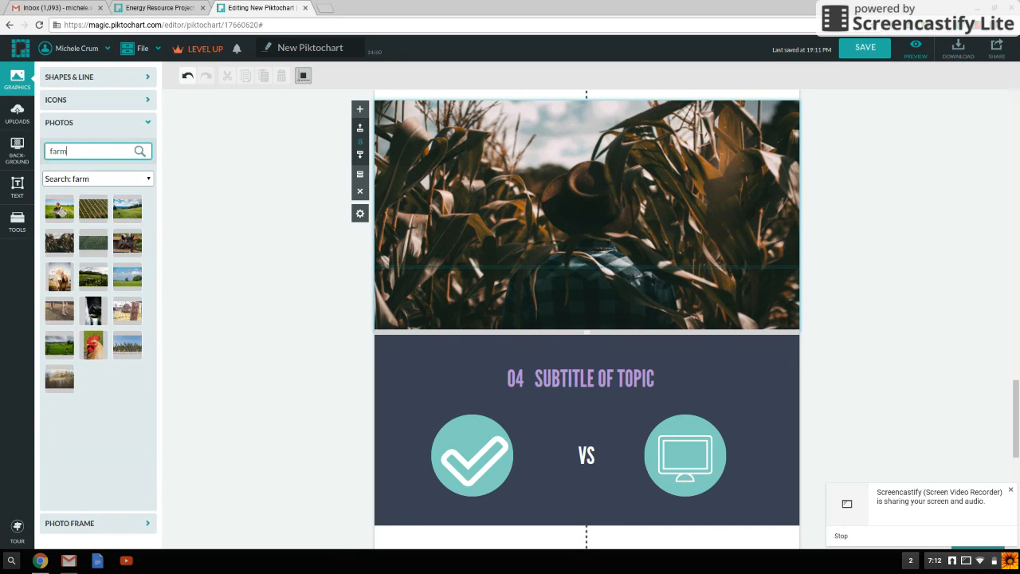
left_click(97, 215)
Delete the cornfield photo behind the crop-row photo and enlarge the crop-row photo to fill the whole block
left_click(428, 169)
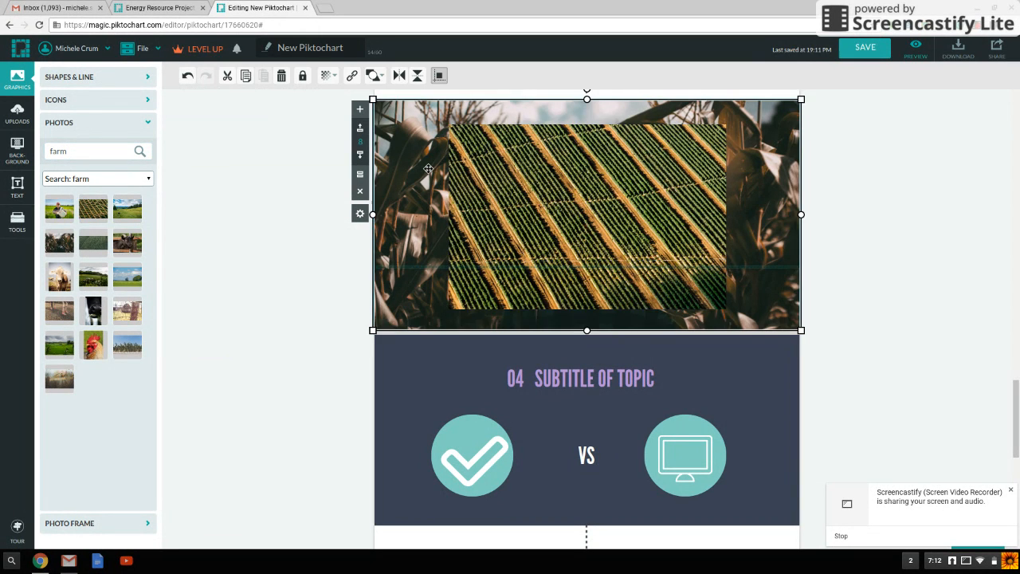
key("Delete")
left_click(510, 188)
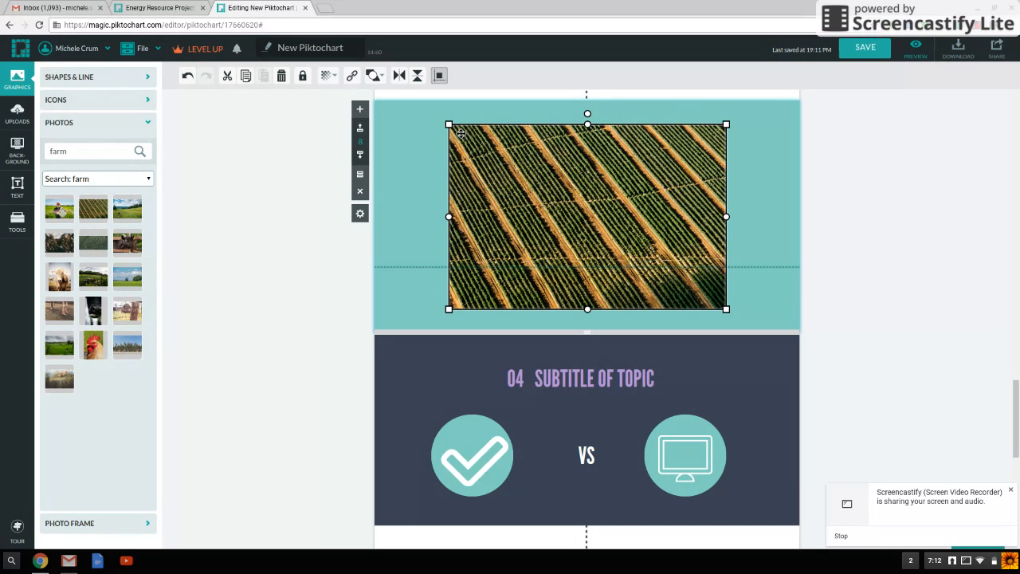
left_click_drag(451, 128, 373, 103)
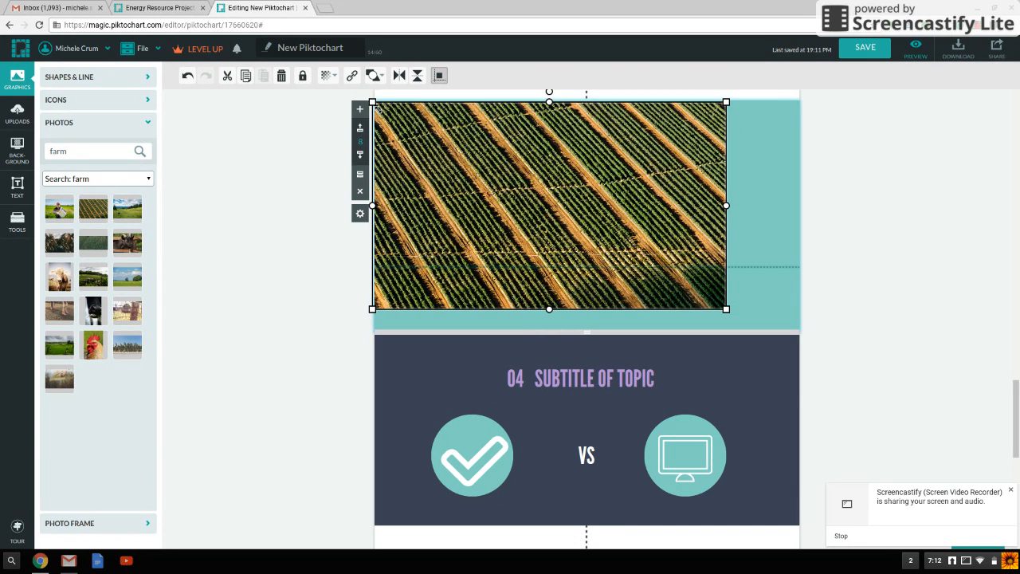
left_click_drag(726, 309, 823, 327)
Shorten the crop-row photo block to about half its height so it forms a divider strip between the comparison blocks
left_click_drag(626, 335, 634, 195)
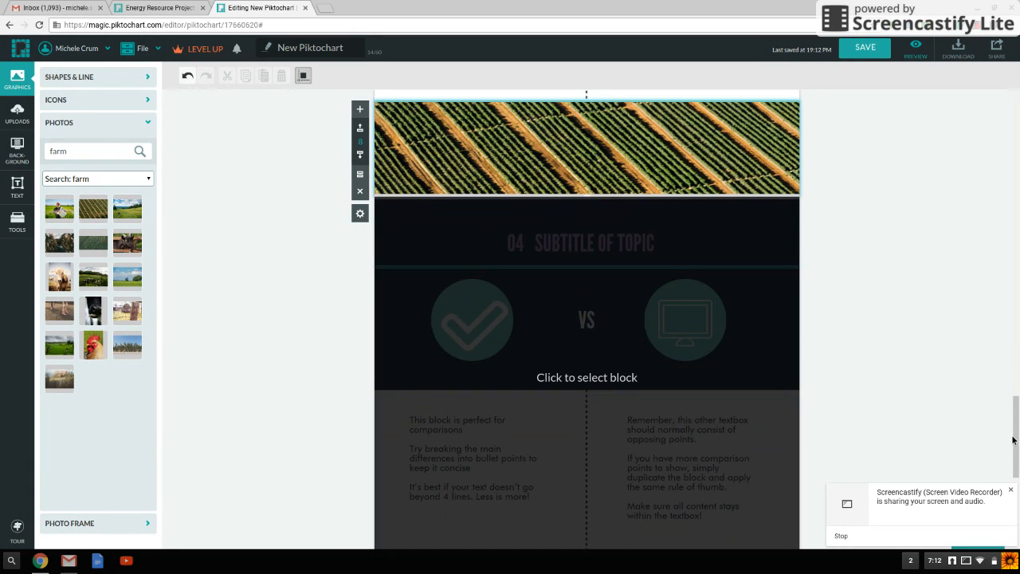
mouse_move(1013, 440)
left_mouse_down()
mouse_move(1014, 377)
mouse_move(1017, 430)
left_mouse_up()
mouse_move(586, 251)
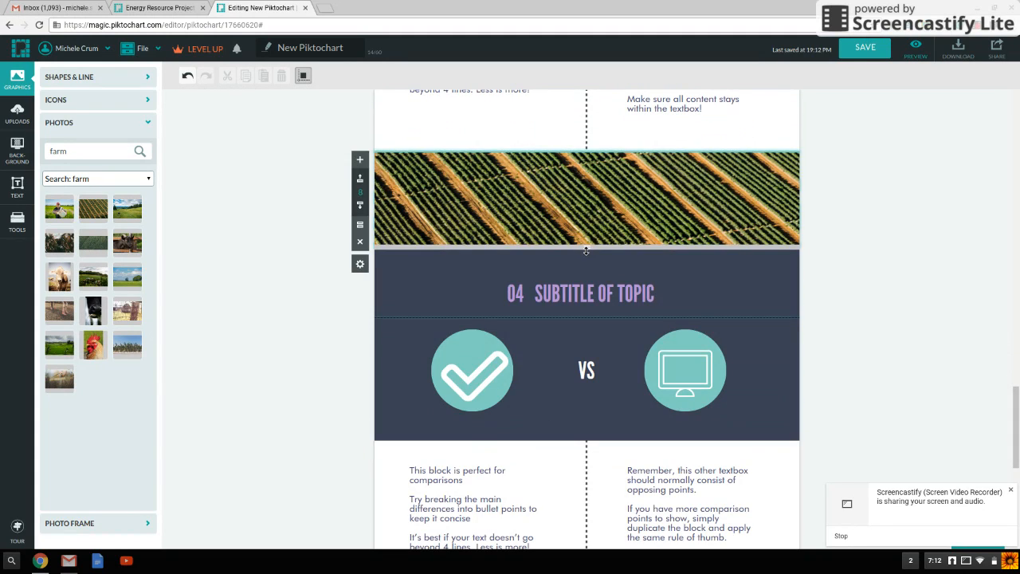
left_click_drag(586, 251, 585, 276)
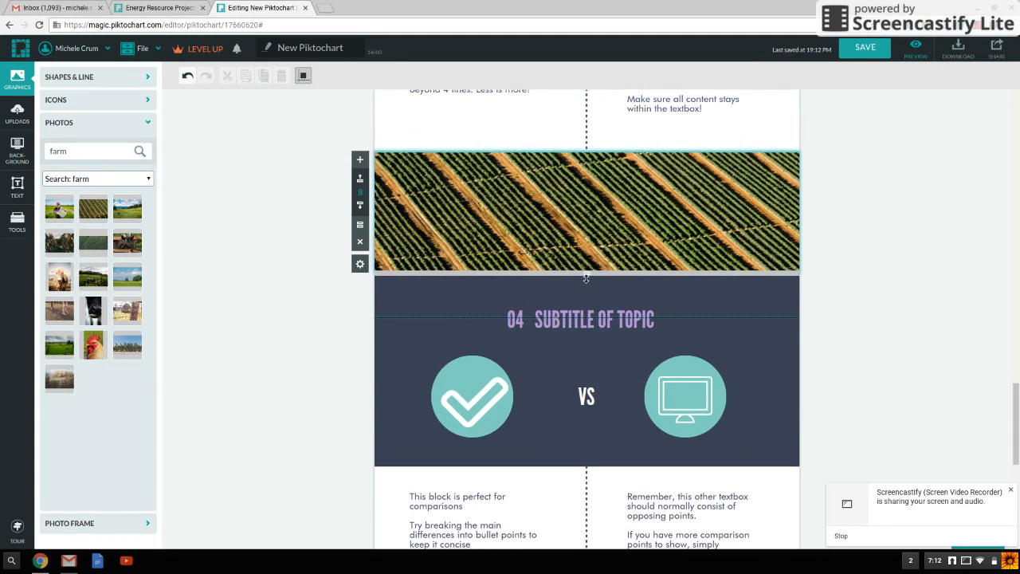
Change the heading of the comparison block below the crop-row photo to "Environment" and give its background the red brick wall image
left_click(579, 329)
double_click(582, 327)
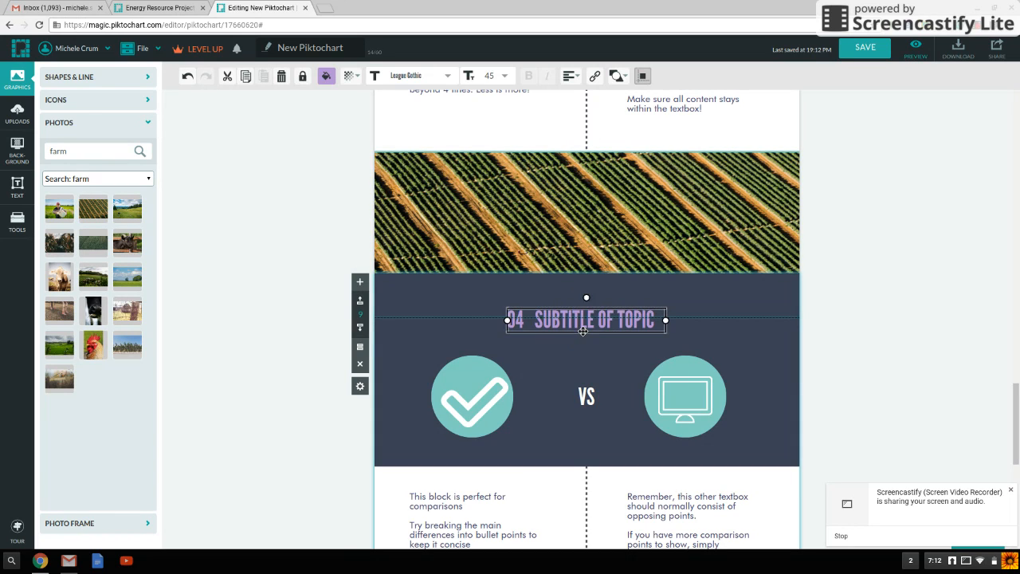
type("Environment")
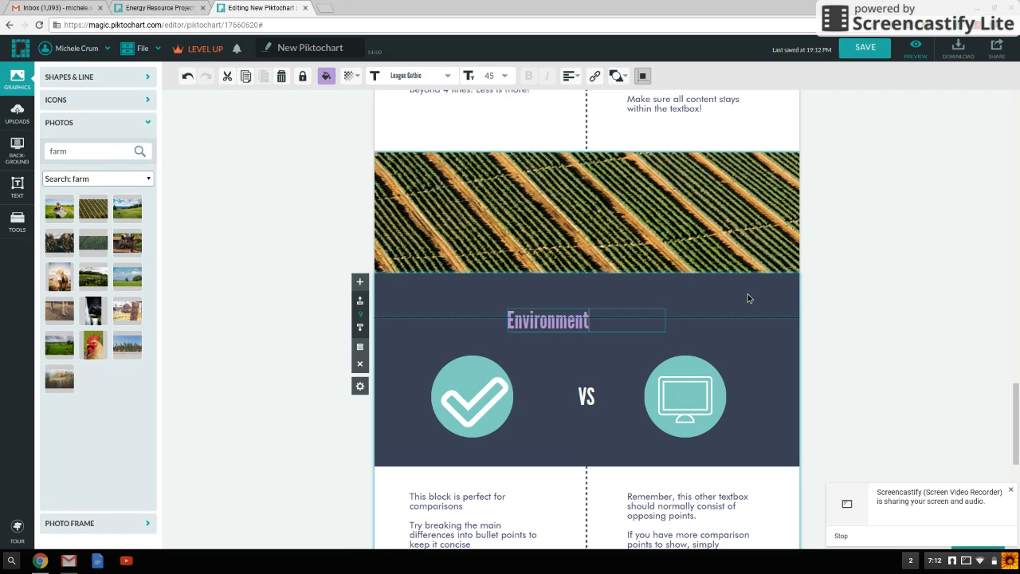
key("Escape")
left_click(30, 166)
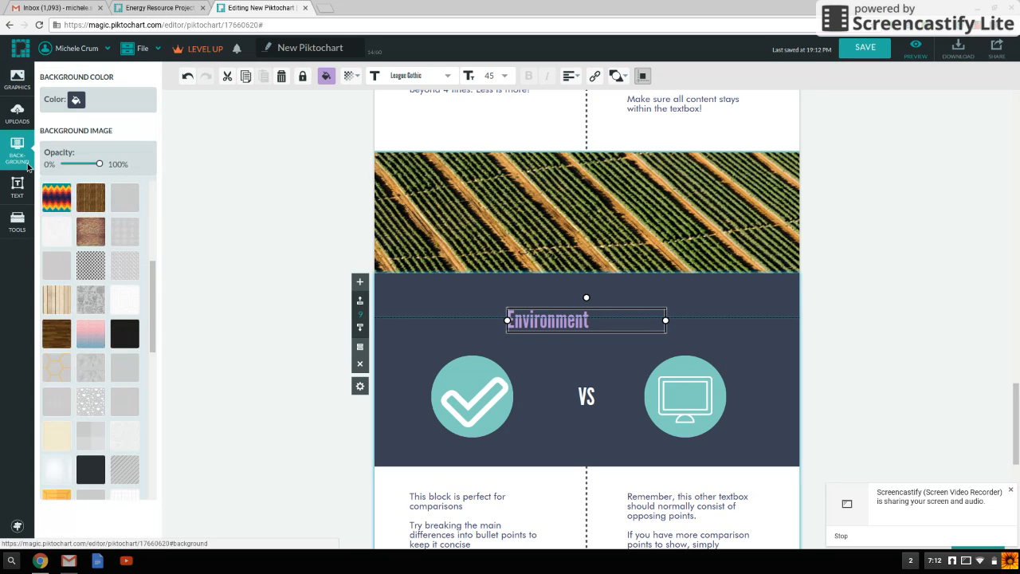
left_click(94, 236)
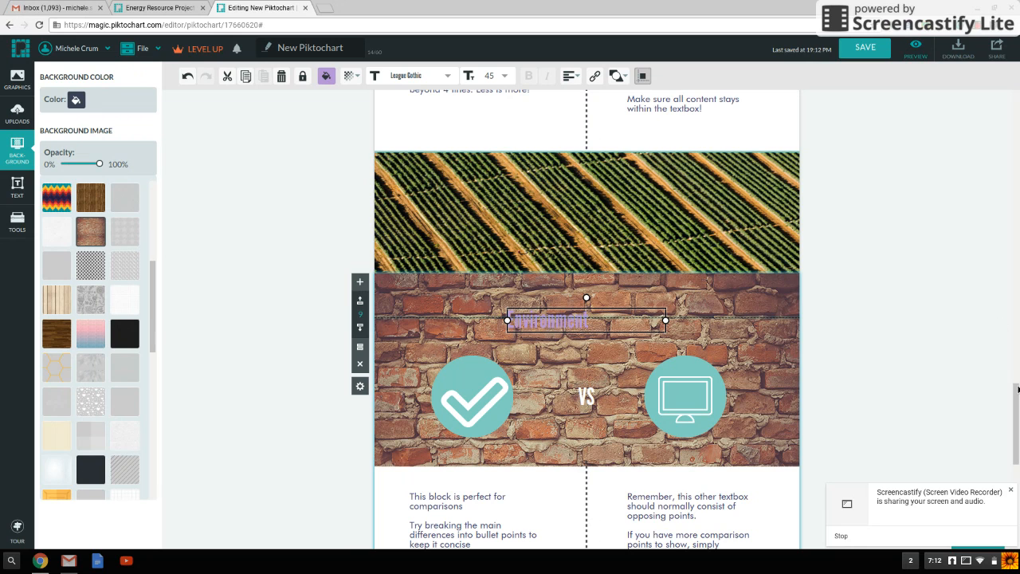
Save the infographic and start sharing it under the name "Biomass core 1" followed by the author's surname
left_click_drag(1016, 405, 1015, 488)
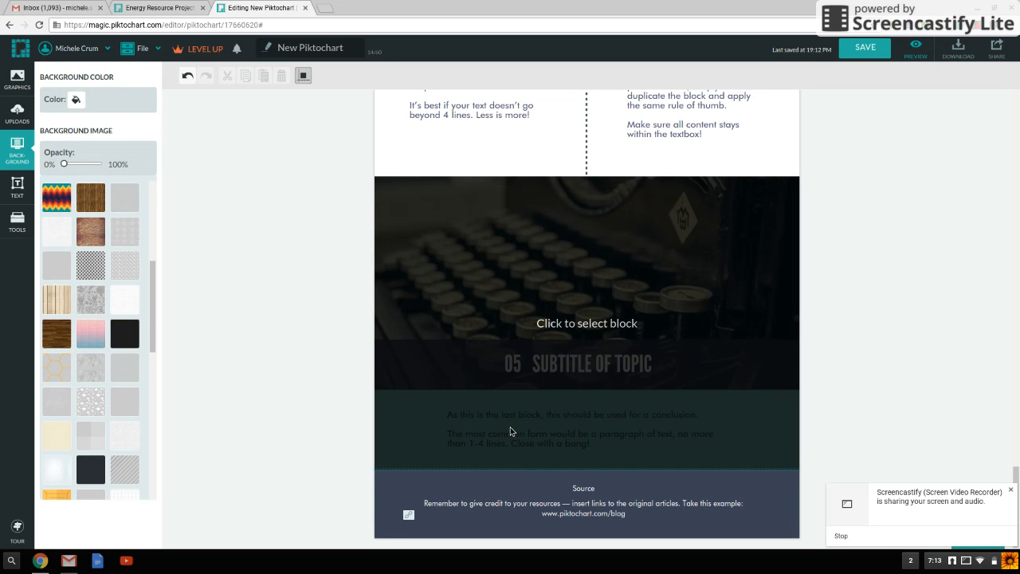
left_click(866, 54)
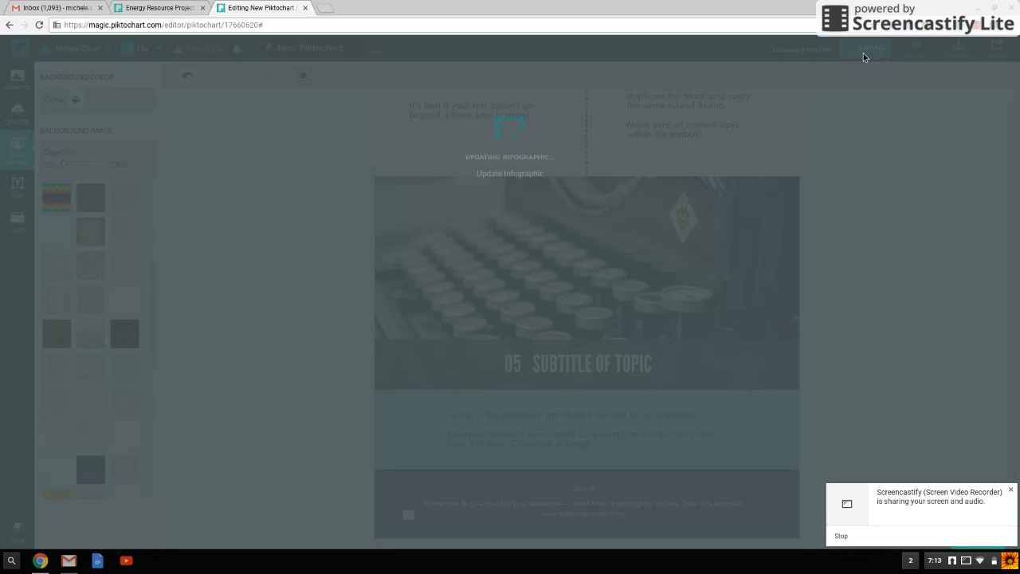
left_click(997, 50)
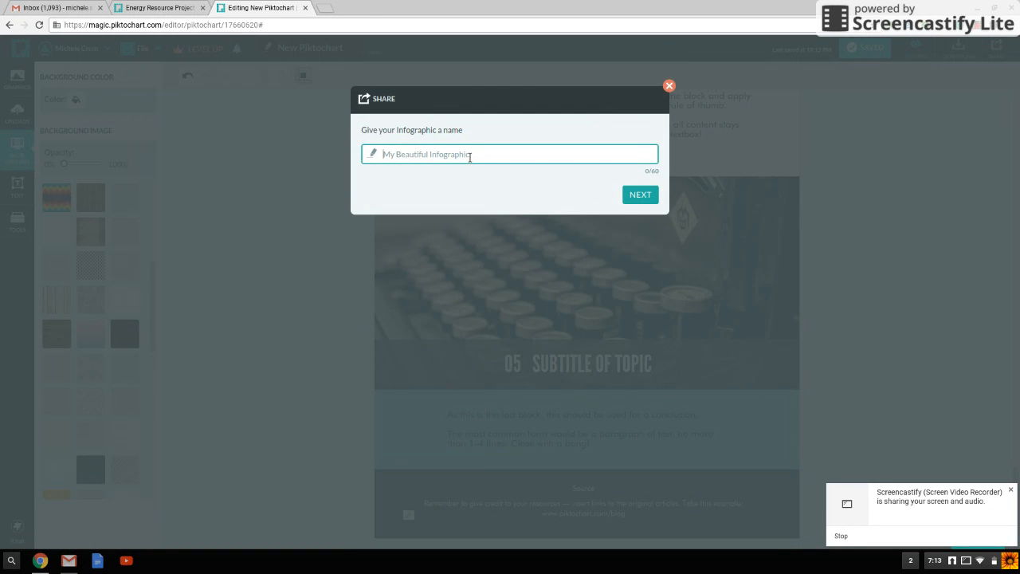
type("Biomass core 1 Crum")
left_click(642, 202)
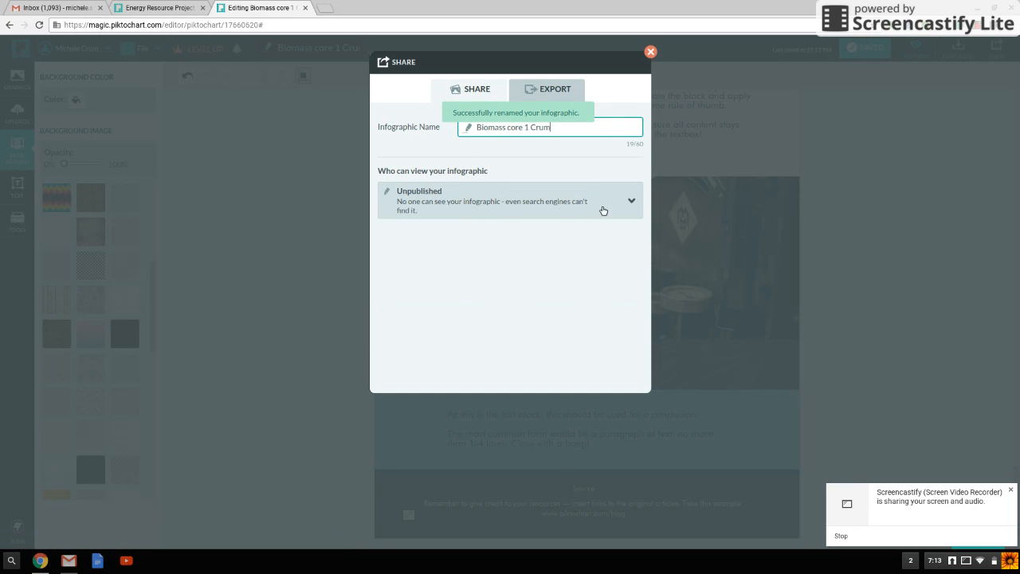
Publish the infographic with its visibility set to Public, confirm the link, and select the generated link text
left_click(633, 207)
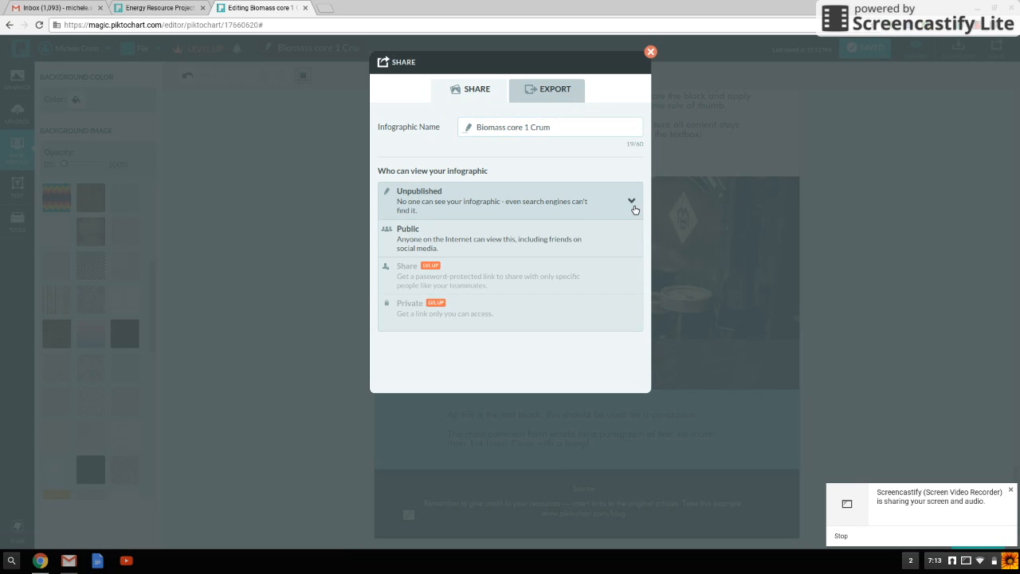
left_click(493, 243)
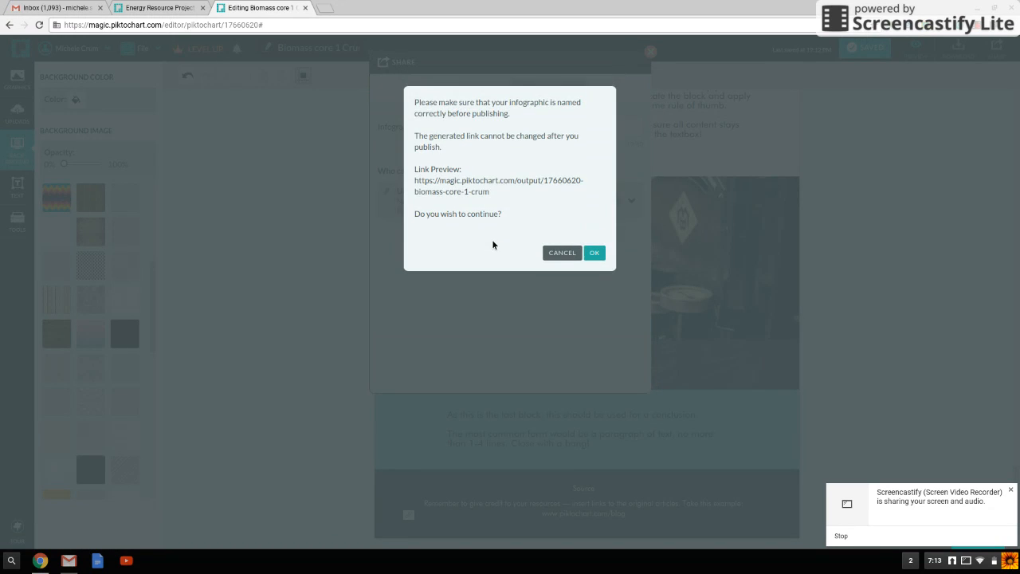
left_click(594, 254)
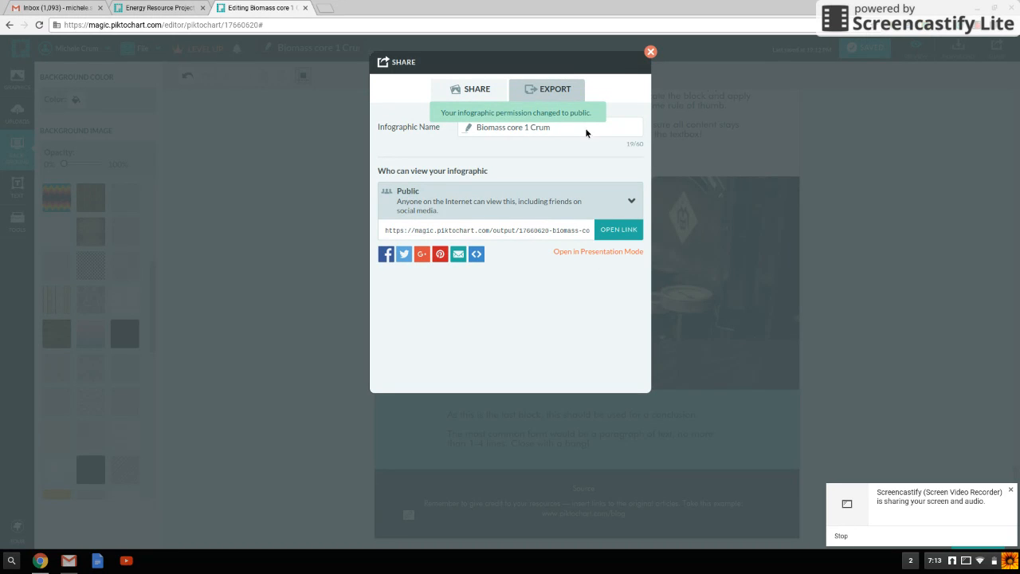
left_click(502, 235)
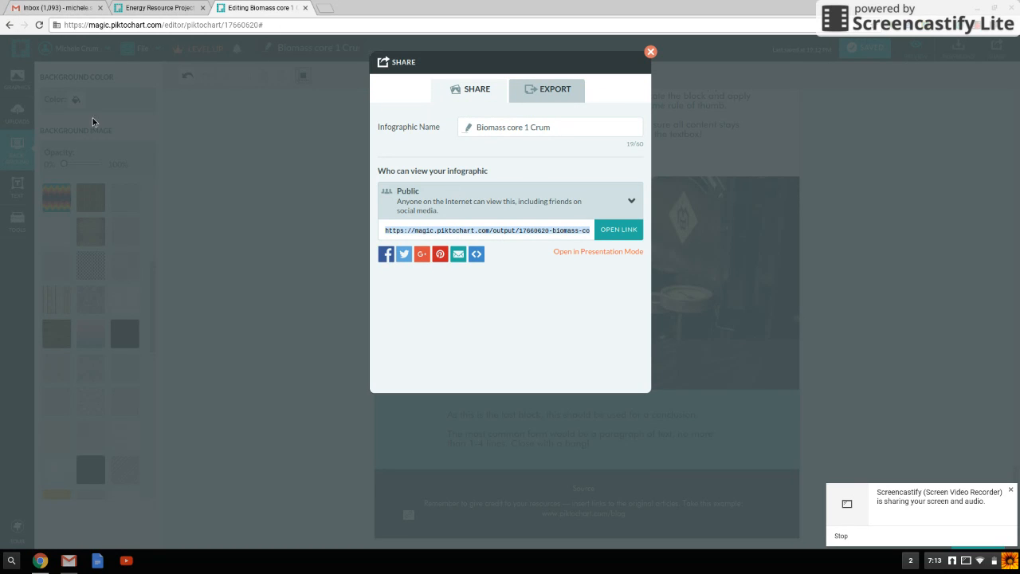
Switch to the Chrome window with the class project files and show the Energy Resources Project assignment in Google Classroom
left_click(10, 561)
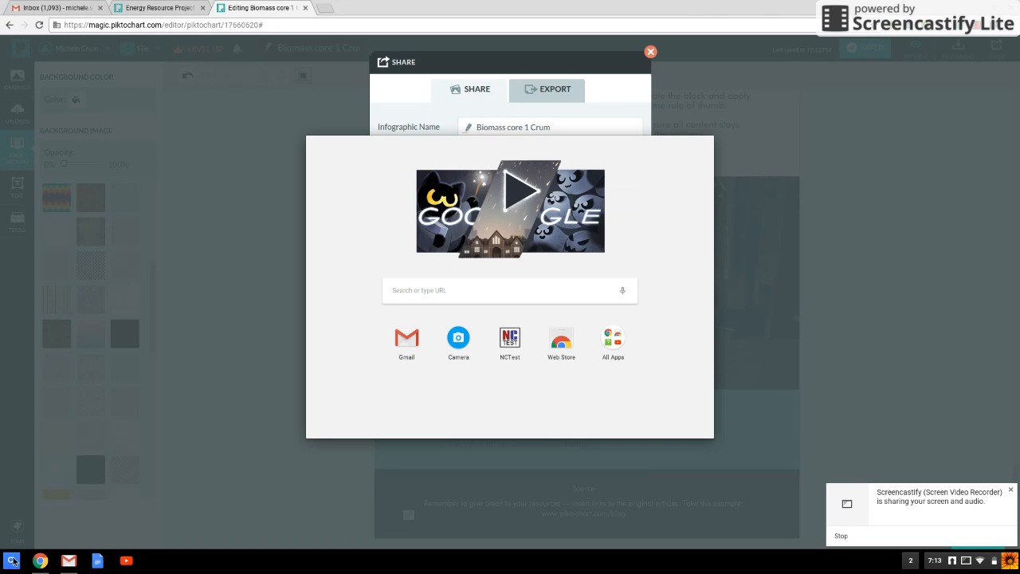
left_click(36, 562)
left_click(65, 530)
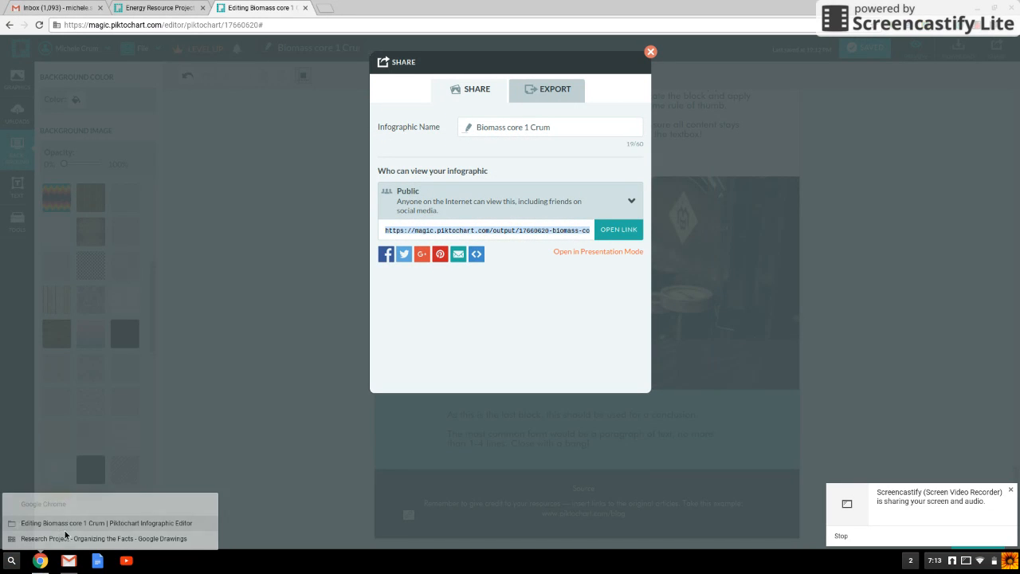
left_click(40, 560)
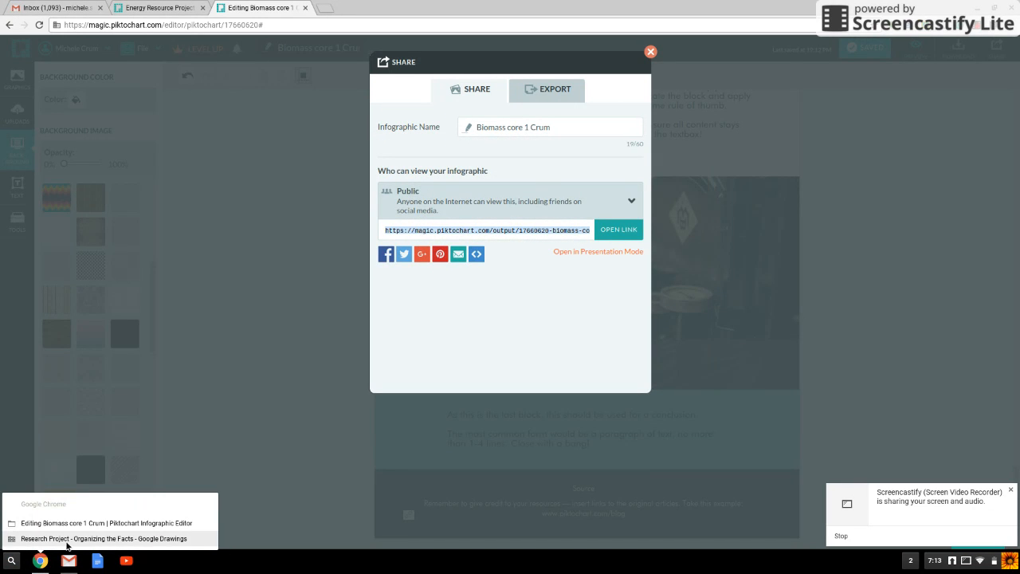
left_click(67, 545)
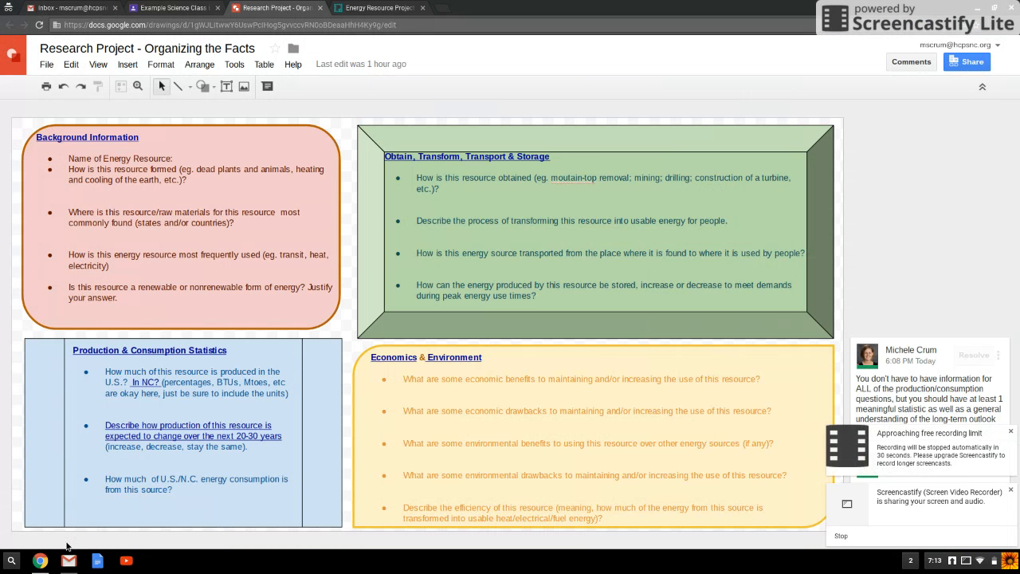
left_click(157, 11)
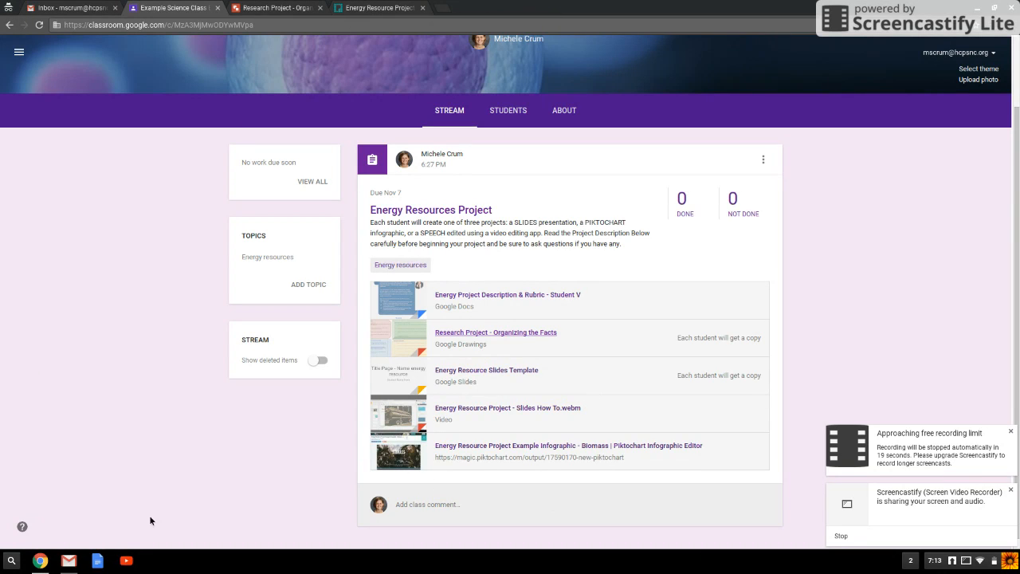
Switch back to the Piktochart editor window with the sharing dialog of the Biomass infographic
left_click(36, 562)
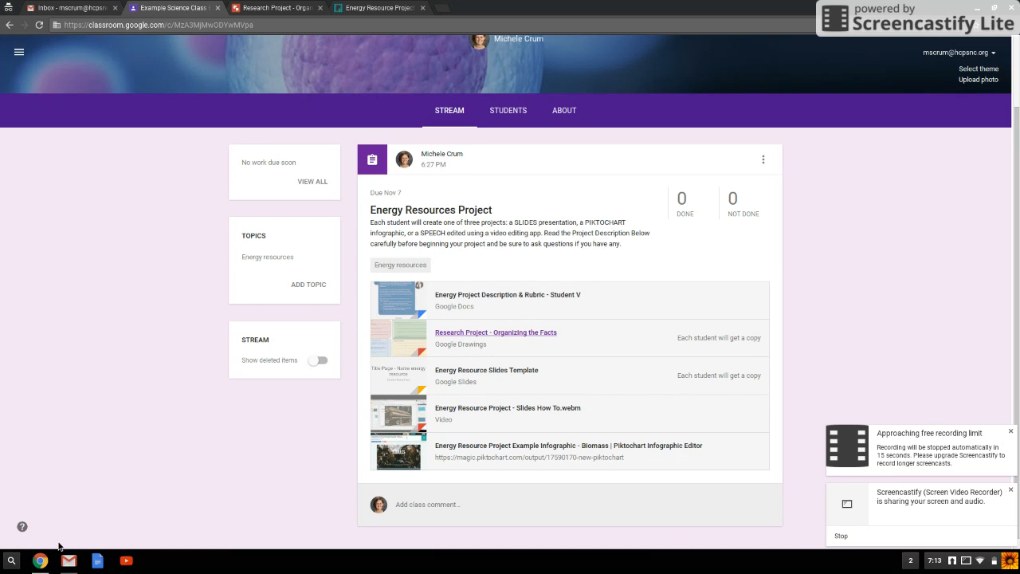
left_click(46, 560)
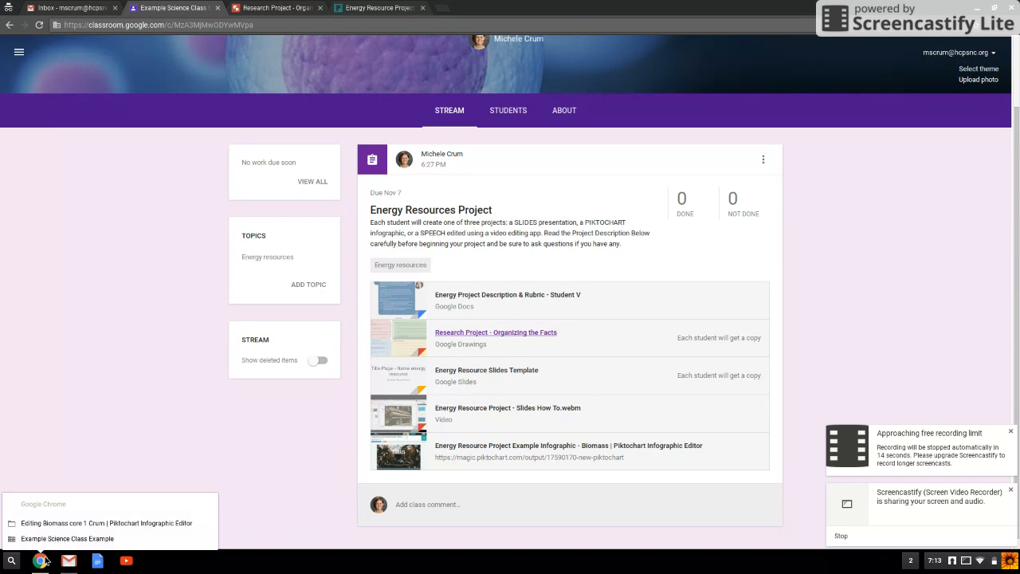
left_click(69, 526)
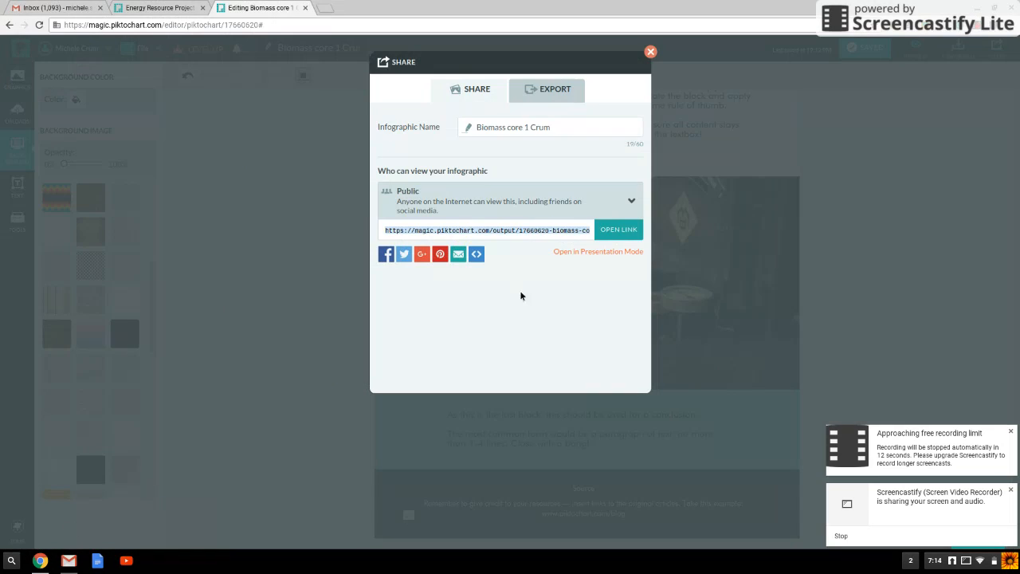
left_click(976, 34)
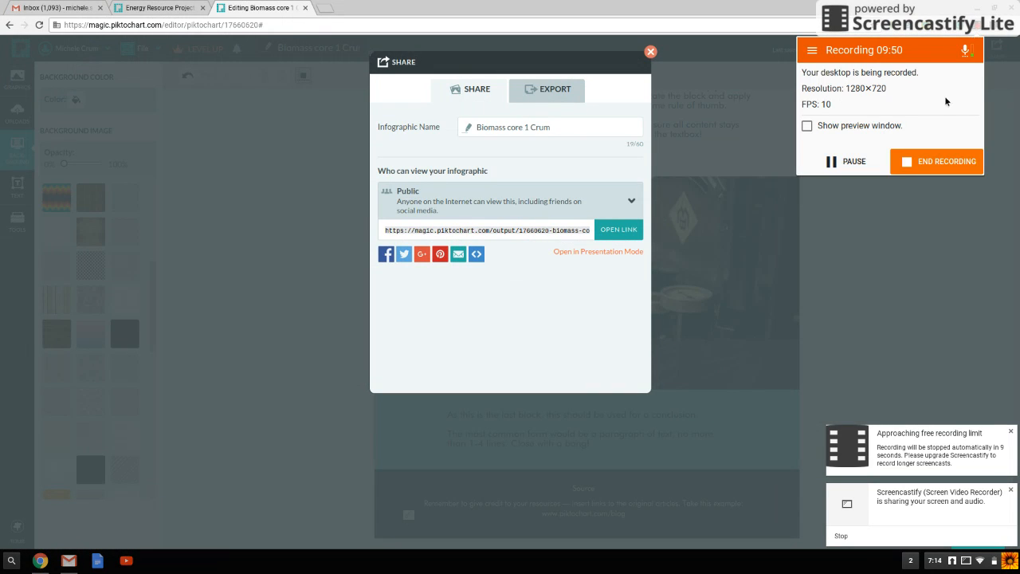